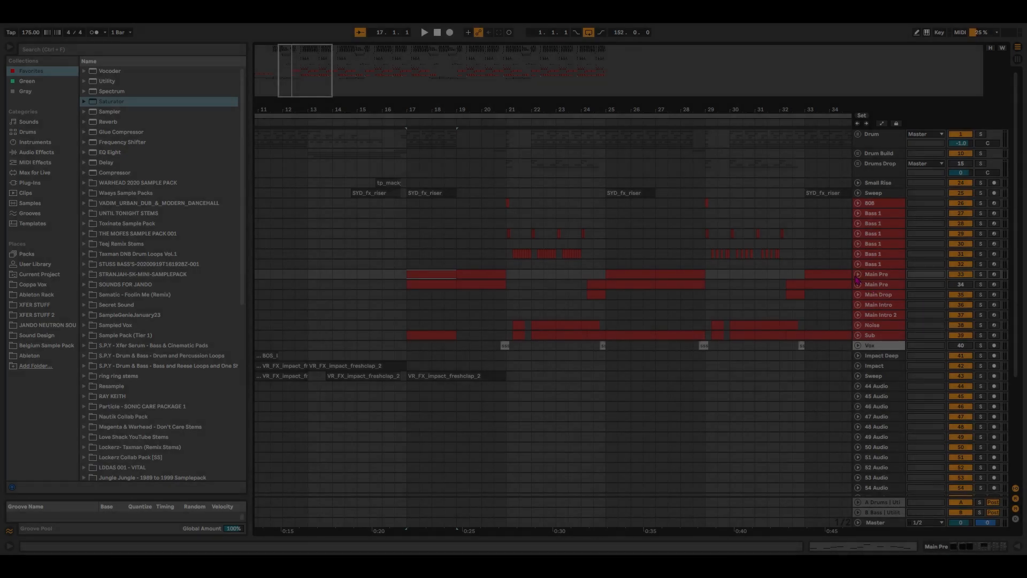
Play the arrangement from bar 13 to listen to the Main Pre part in context
click(431, 274)
click(314, 291)
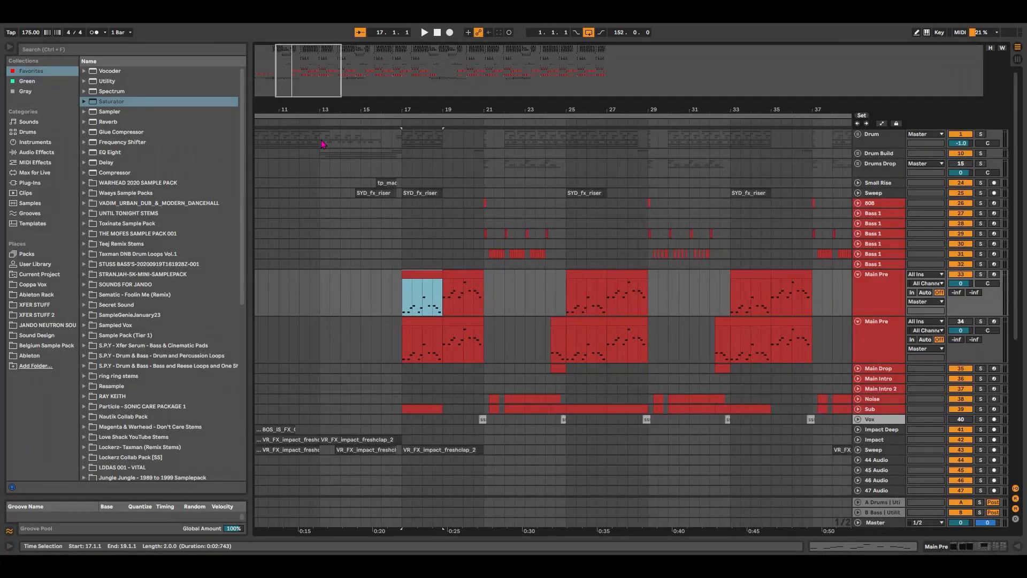
key(space)
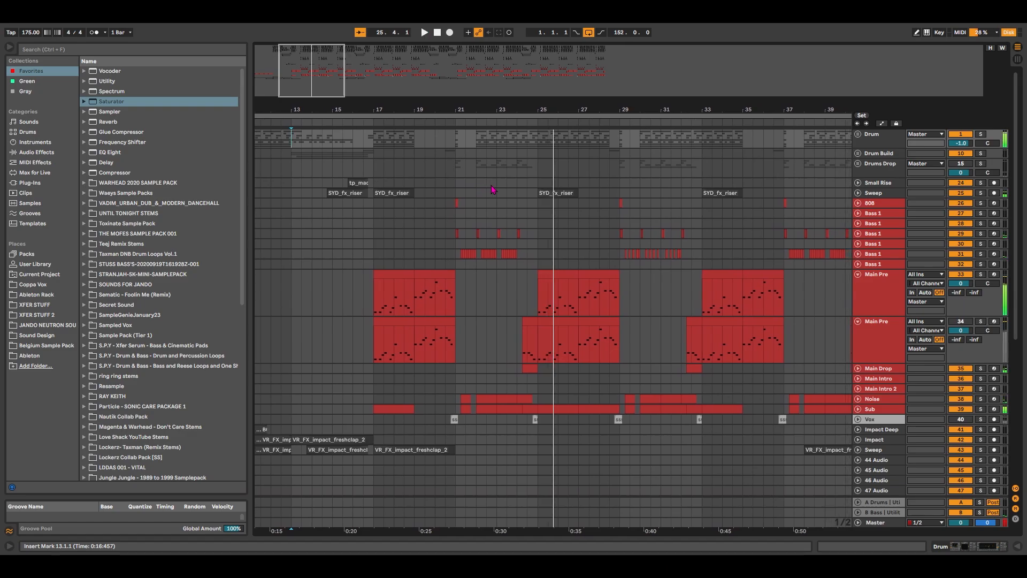
click(404, 276)
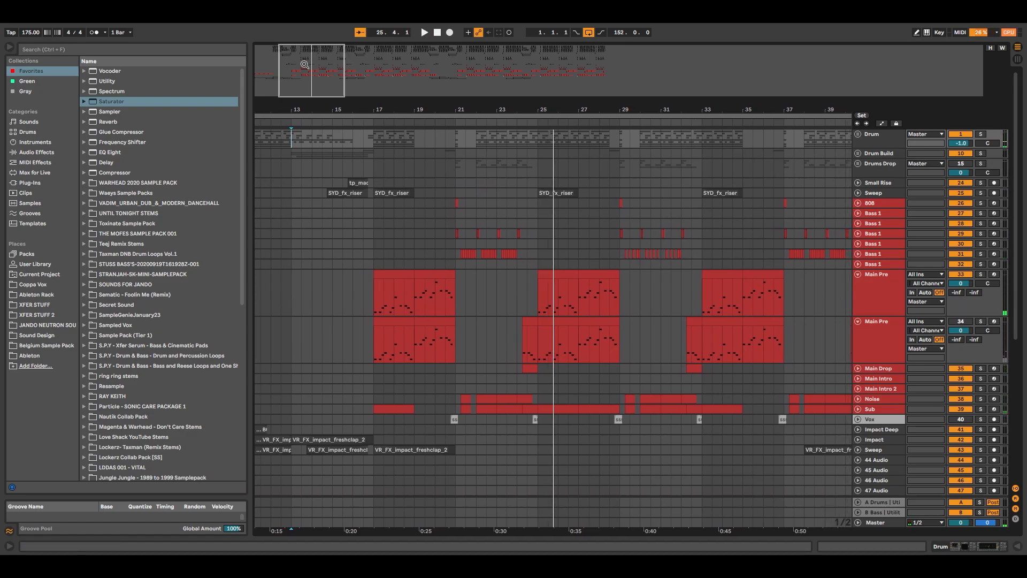
ctrl+scroll(405, 276, up, 3)
key(space)
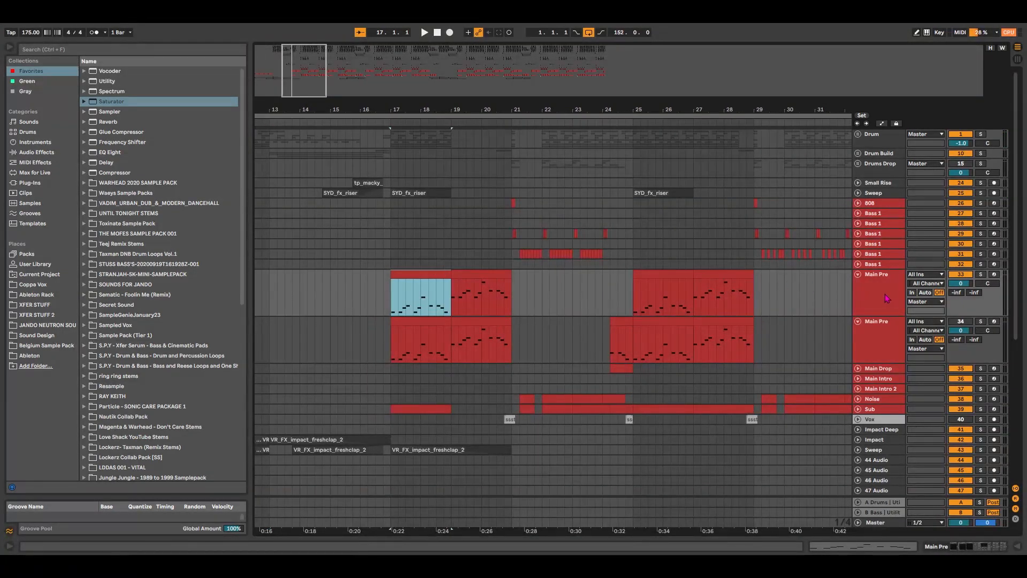
Open Serum on the Main Pre track and set oscillator A to the square wave at position 4 of the Basic Shapes wavetable
click(863, 283)
double_click(862, 277)
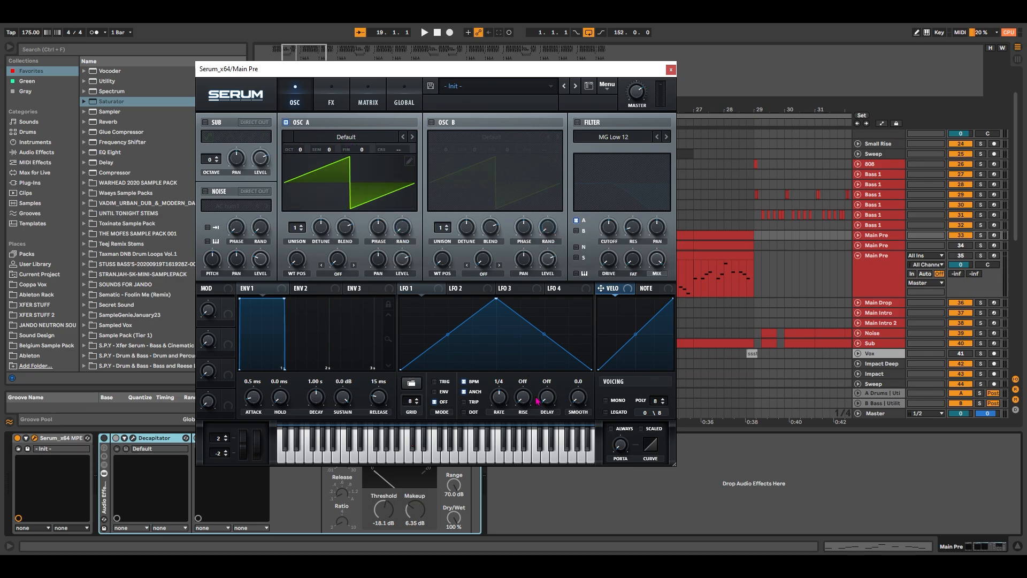
click(344, 141)
mouse_move(348, 155)
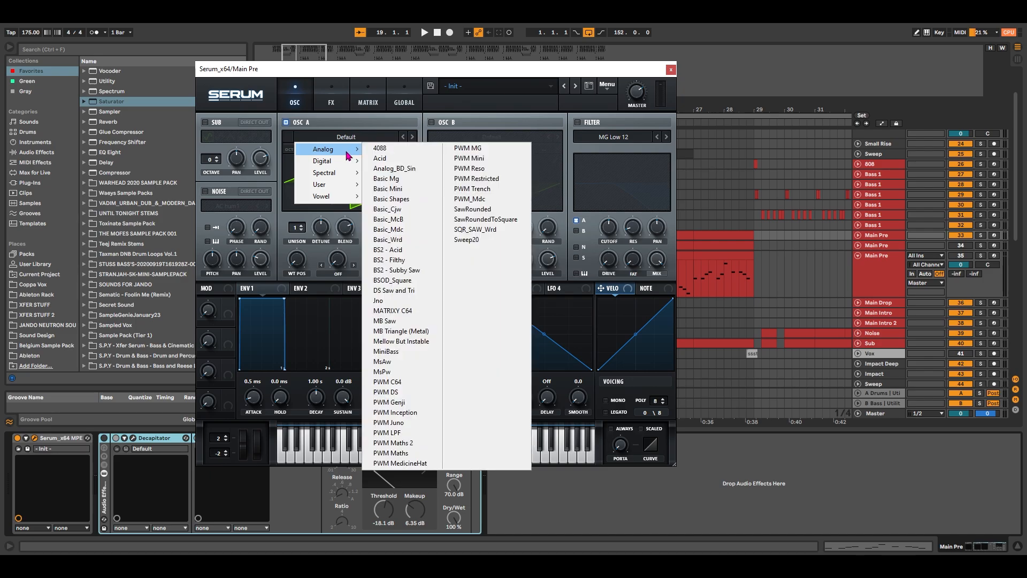
click(415, 199)
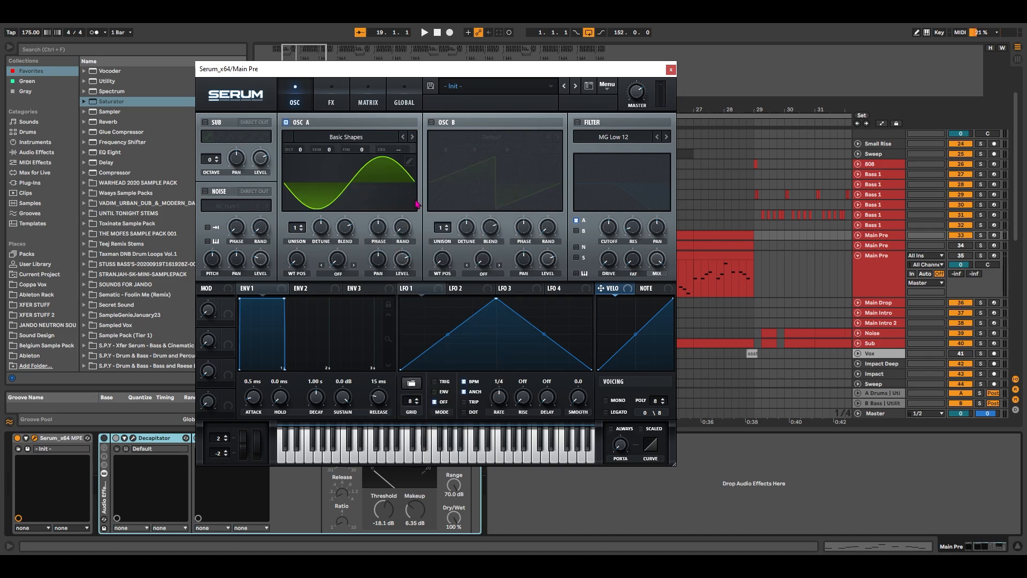
drag(297, 261, 310, 215)
click(343, 186)
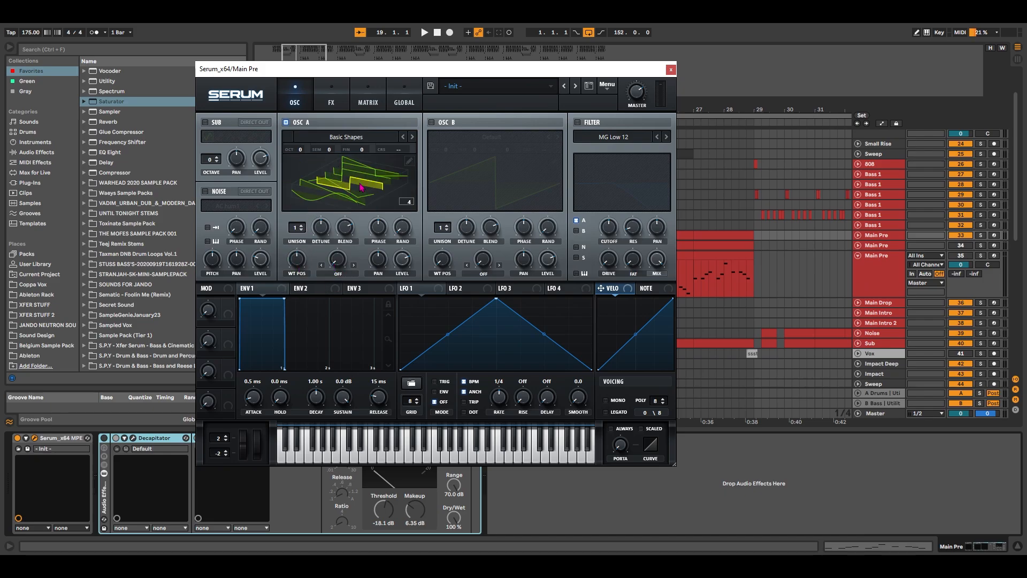
click(364, 190)
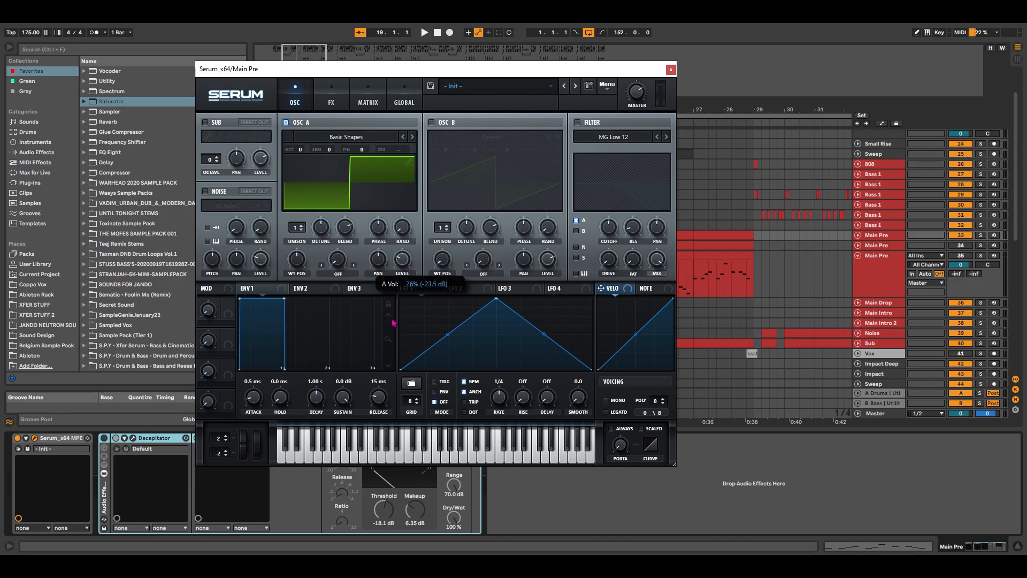
Set oscillator A's warp mode to FM (From B) and assign LFO 1 to the warp amount
click(340, 276)
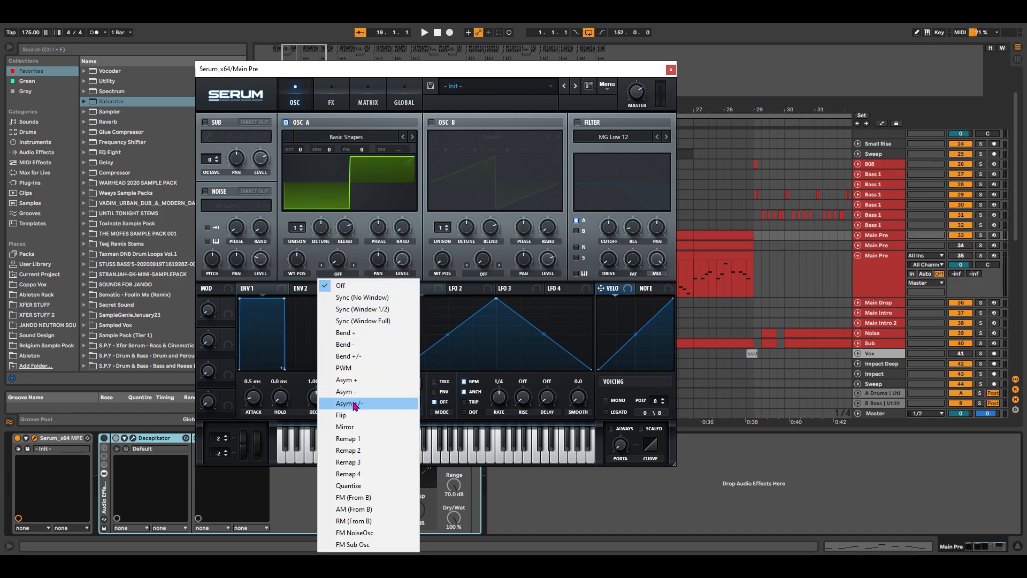
click(367, 498)
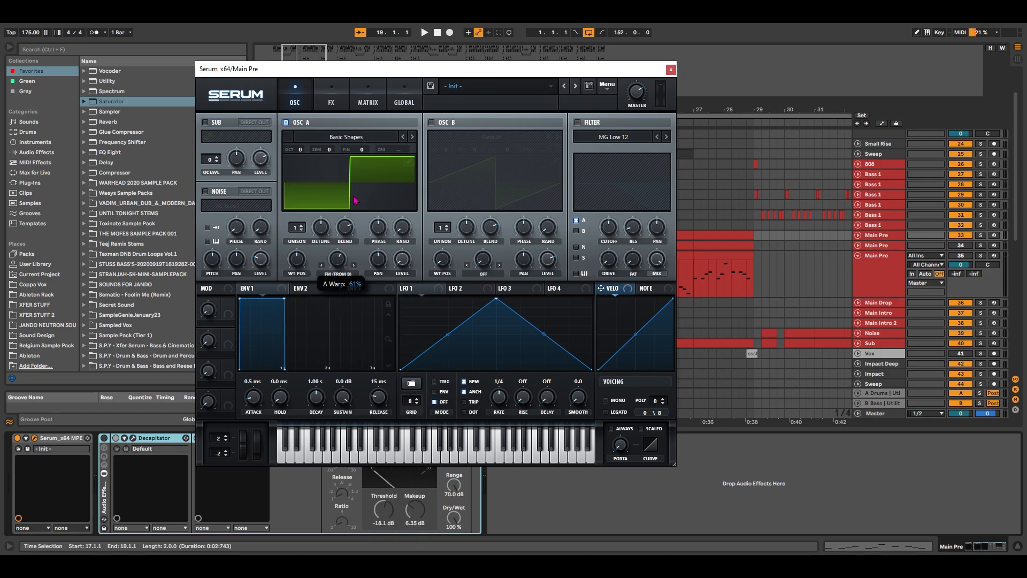
drag(408, 289, 325, 263)
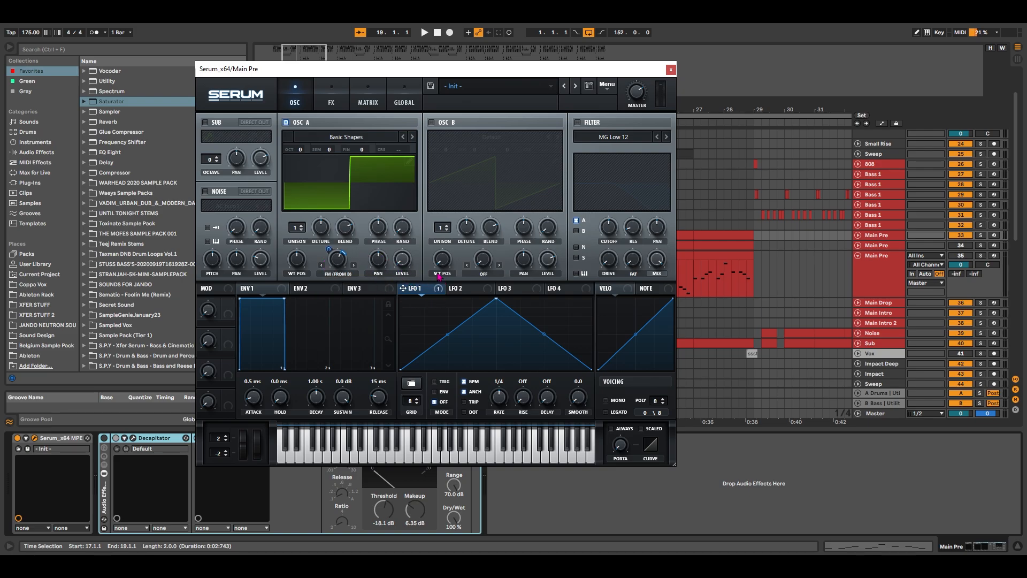
Modulate oscillator A's level with LFO 1 and set its octave to -4
drag(399, 257, 400, 261)
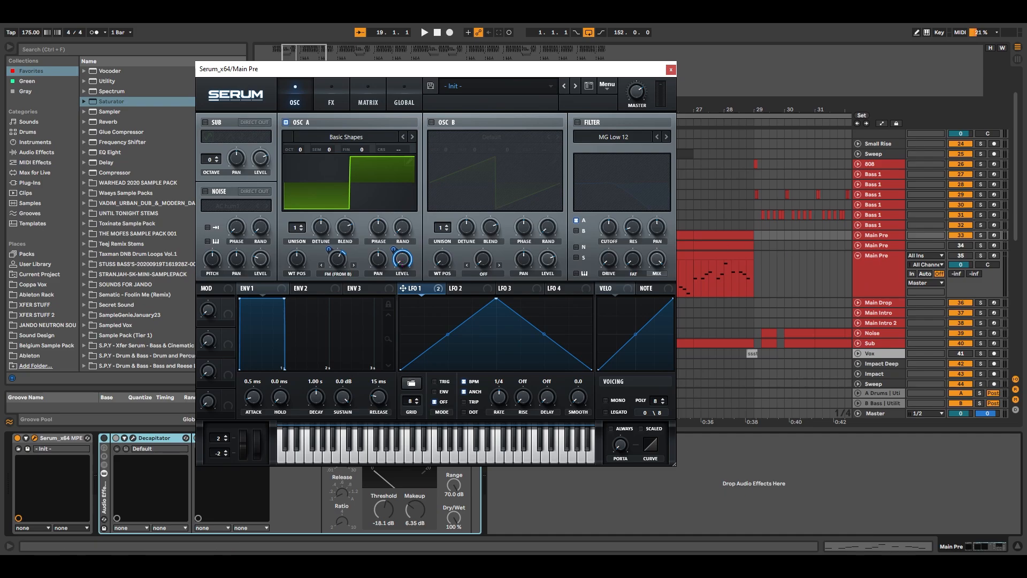
drag(400, 250, 391, 280)
drag(300, 149, 303, 229)
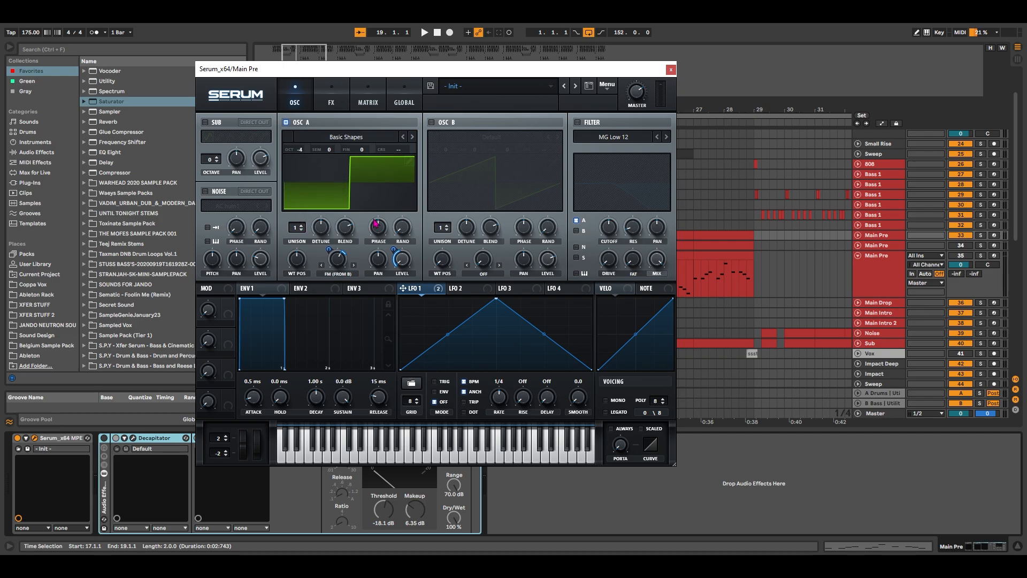
Enable oscillator B and load the analog Basic_Mdc wavetable into it
click(431, 122)
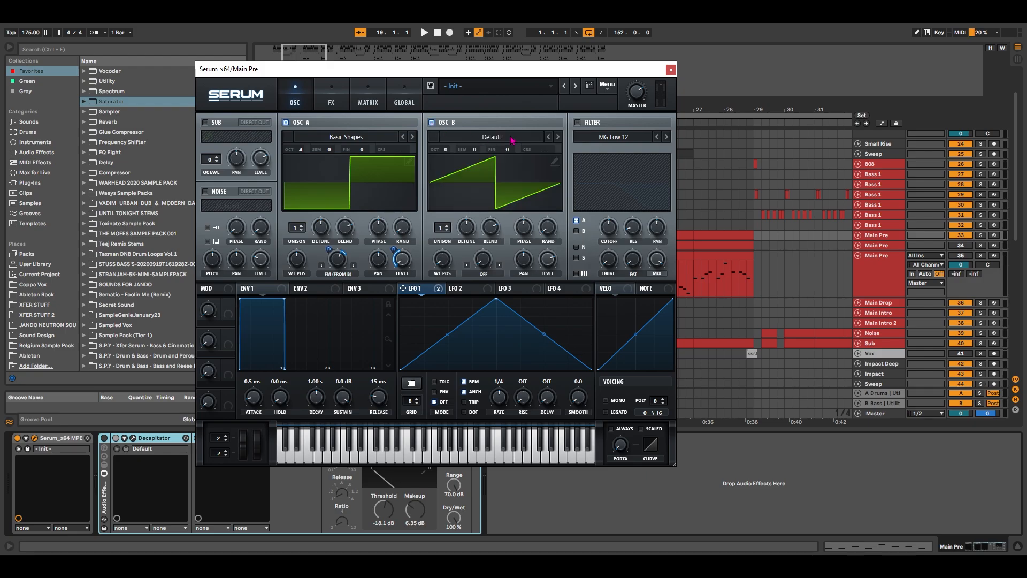
click(512, 141)
mouse_move(495, 152)
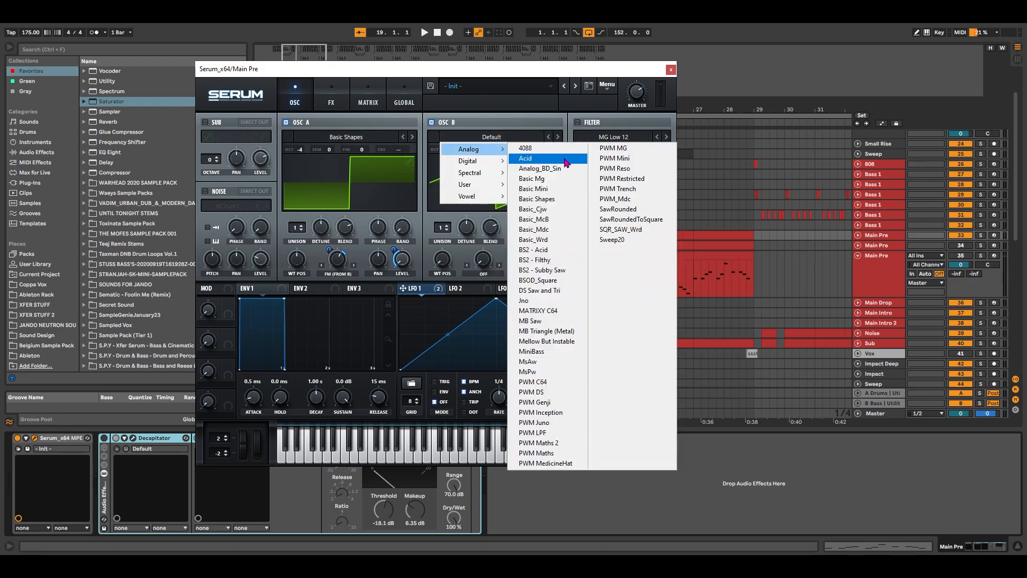
click(553, 229)
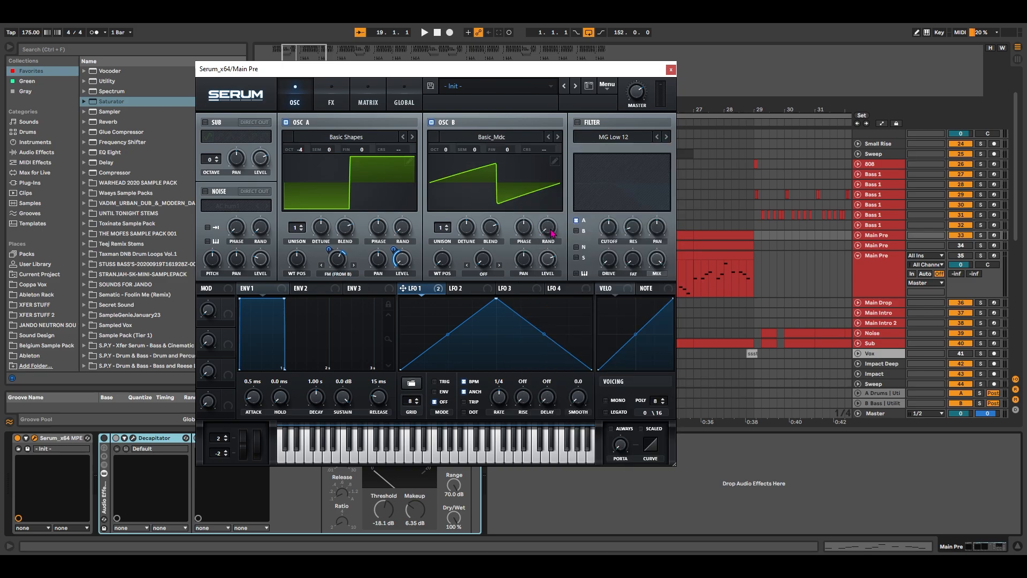
Set oscillator B's warp mode to FM Sub Osc modulated by LFO 1, and tune the oscillator to +1 semitone
click(483, 274)
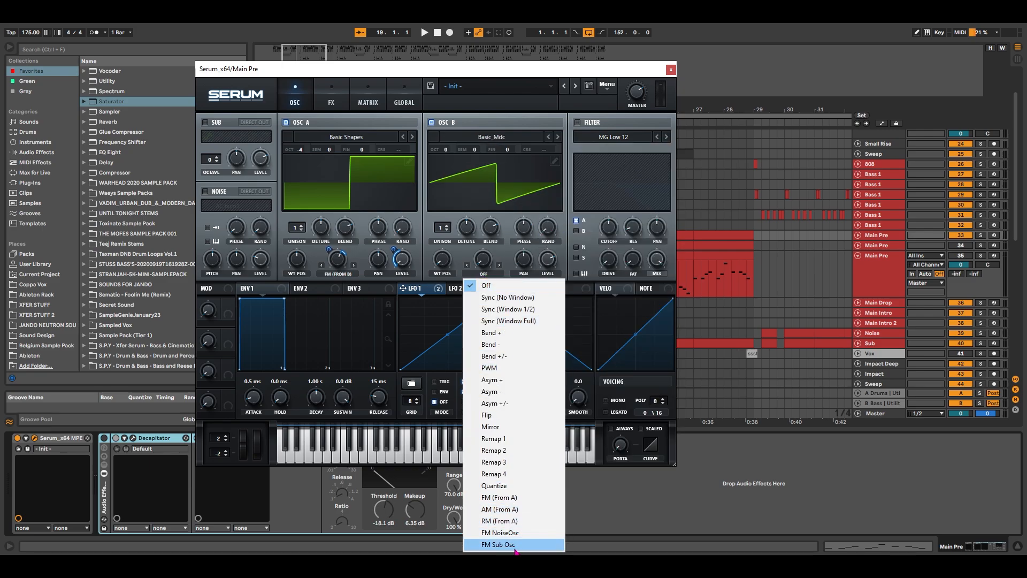
click(498, 544)
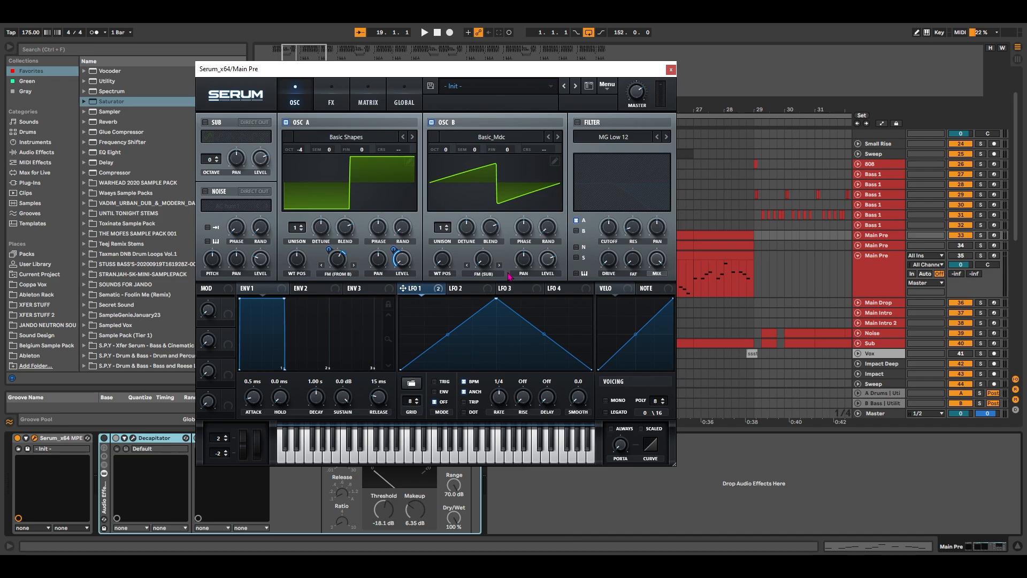
drag(403, 288, 483, 261)
drag(477, 154, 482, 147)
Set the sub oscillator to octave -3 with direct output on and its level modulated by LFO 1
drag(209, 160, 214, 179)
click(264, 122)
drag(258, 159, 263, 182)
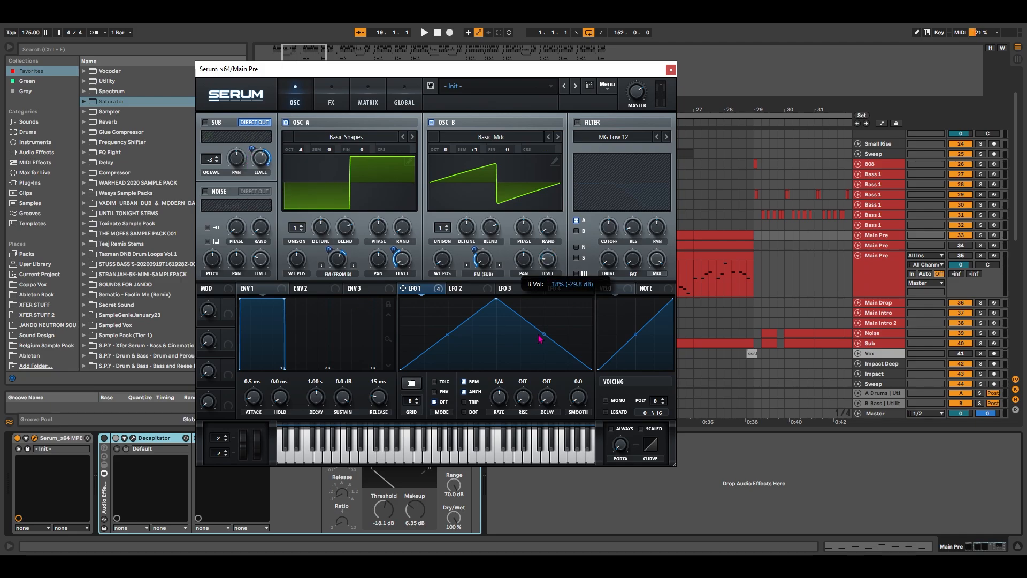
Enable the filter on the oscillator page and change its type to BP 12
click(578, 122)
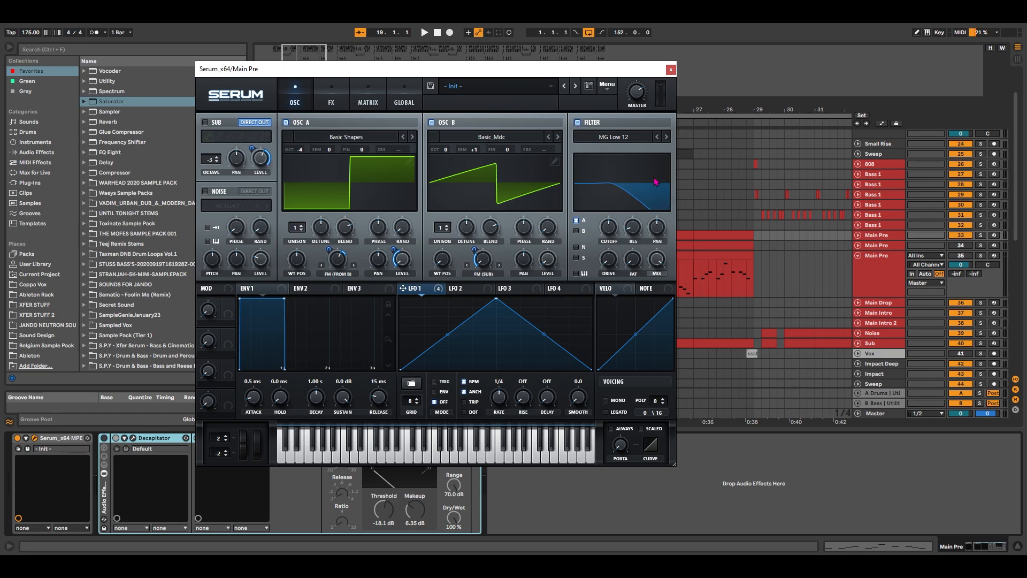
click(642, 140)
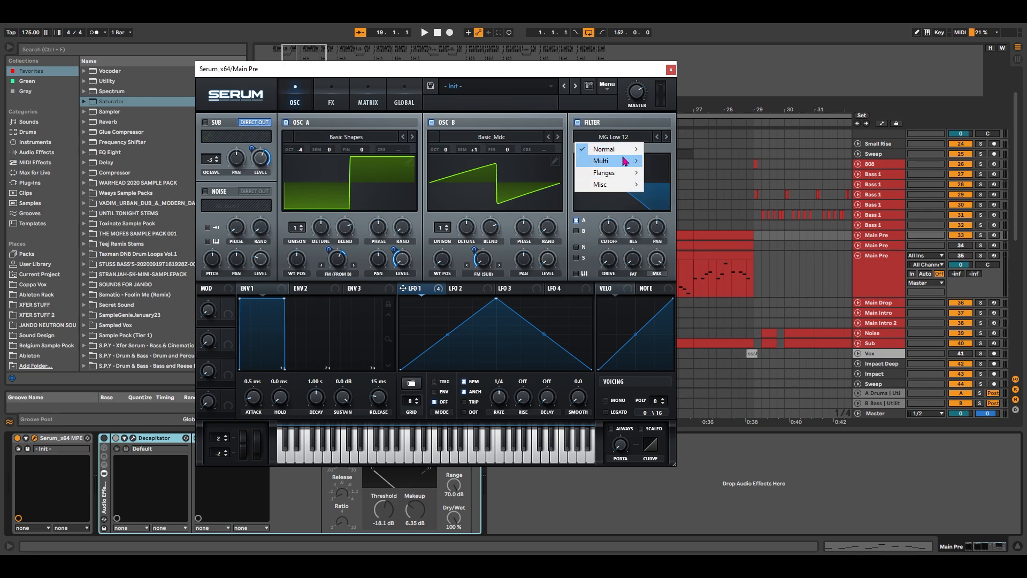
mouse_move(599, 161)
click(668, 256)
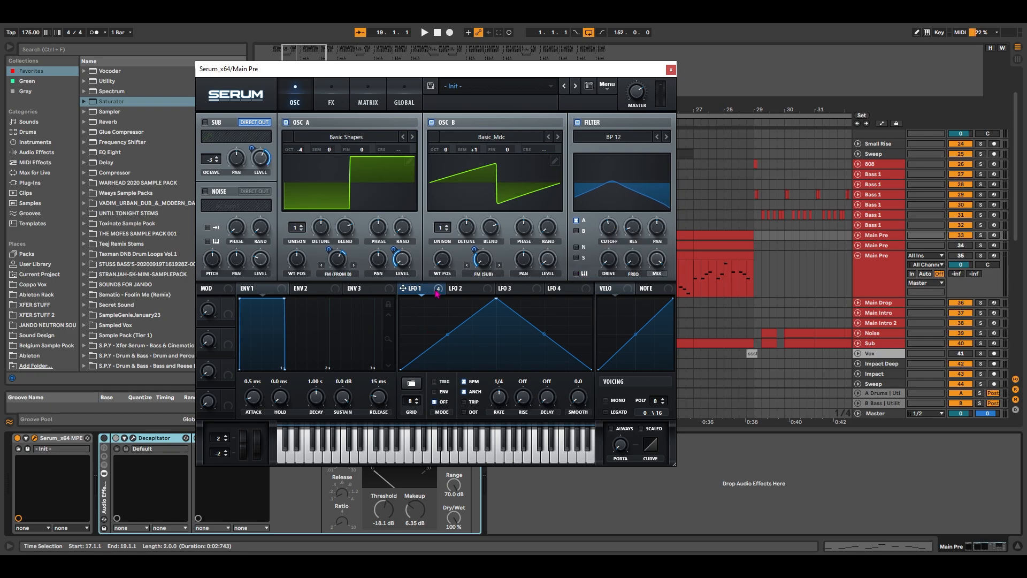
Modulate the BP 12 filter's cutoff, frequency and mix with LFO 1
mouse_move(430, 294)
drag(431, 298, 601, 225)
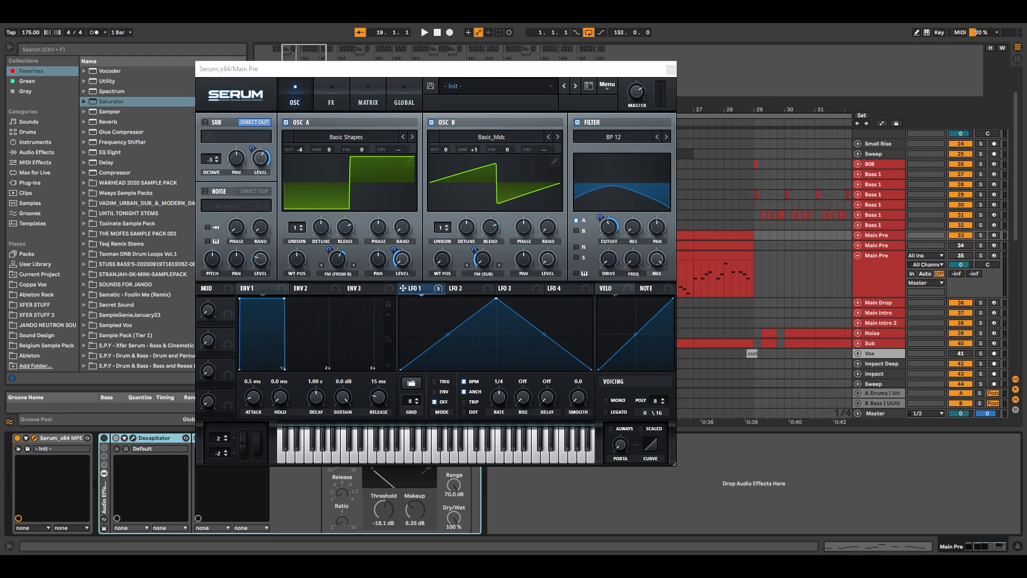
drag(648, 268, 645, 229)
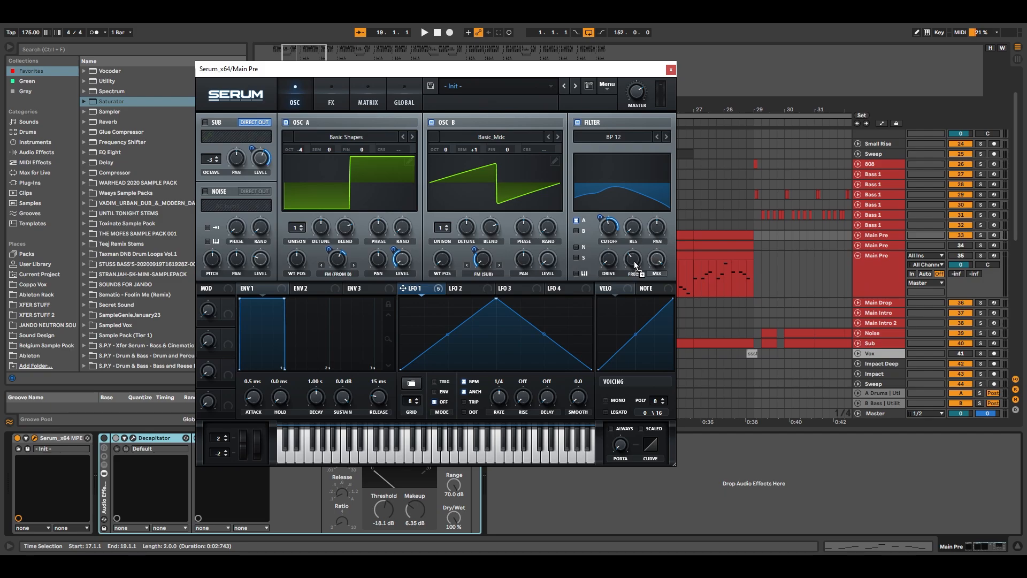
drag(635, 262, 633, 262)
drag(451, 288, 646, 314)
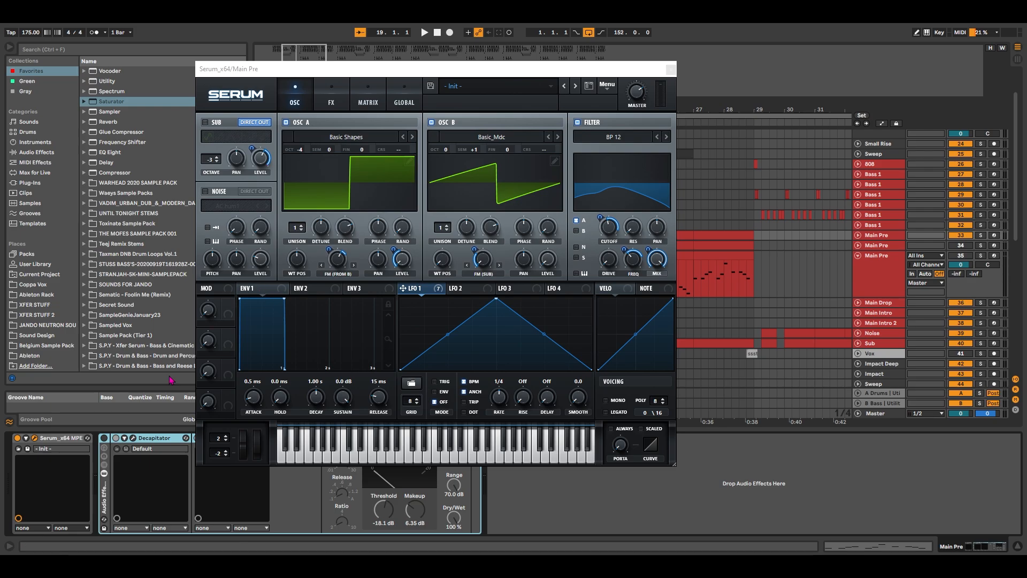
Set envelope 1 to a 48 ms attack, 0.0 ms decay and 6.8 ms release
drag(254, 405, 316, 464)
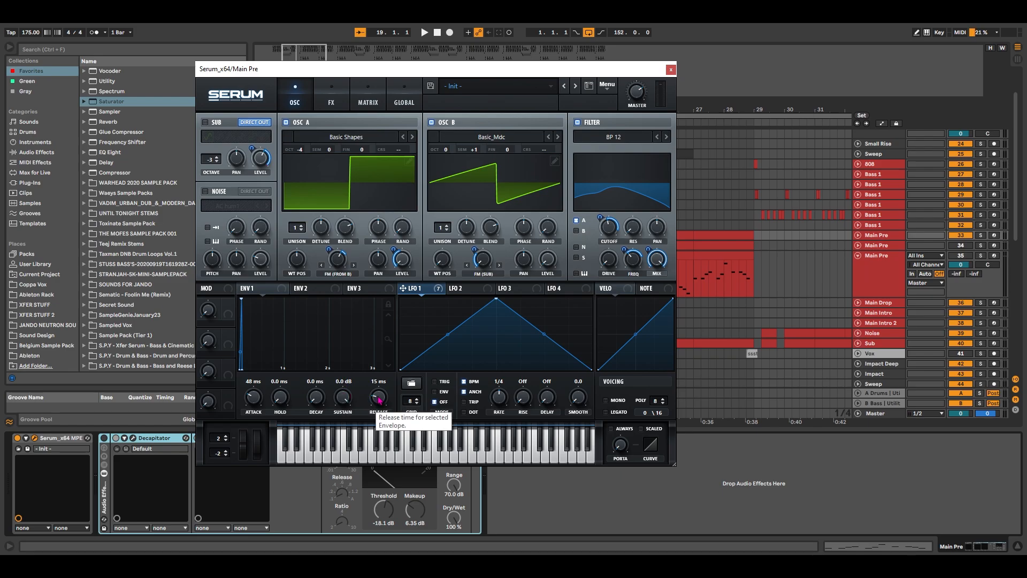
drag(379, 398, 384, 405)
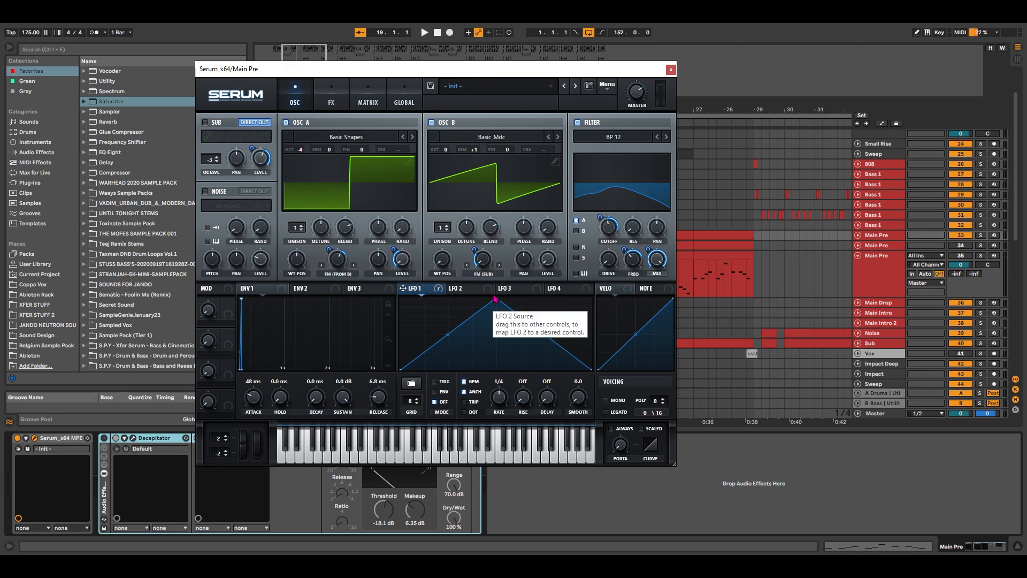
Reshape LFO 1 into an early peak with a long decay, in ENV mode at a 1/2 rate, and set portamento to Always
click(444, 393)
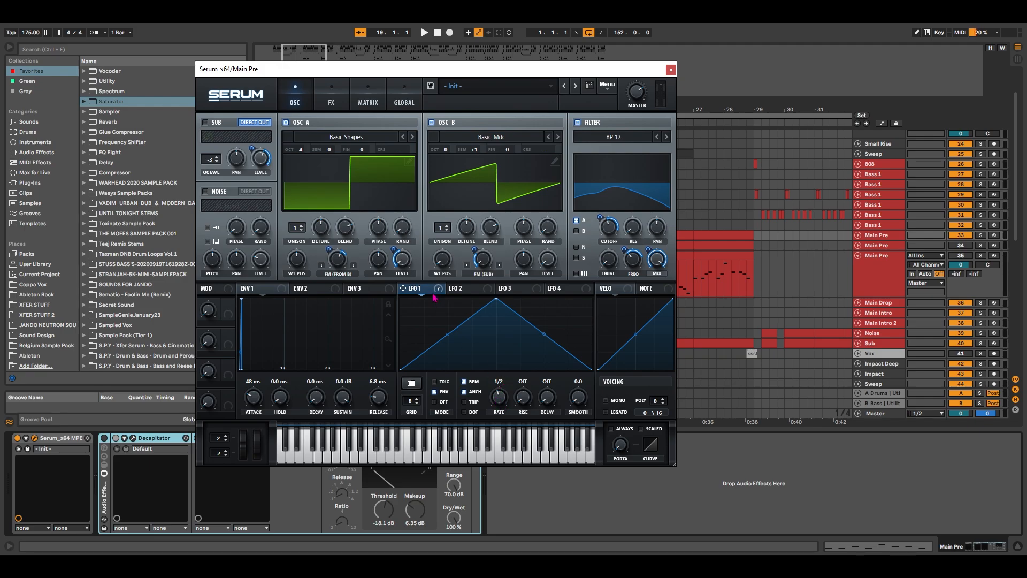
drag(497, 298, 436, 335)
drag(512, 356, 512, 367)
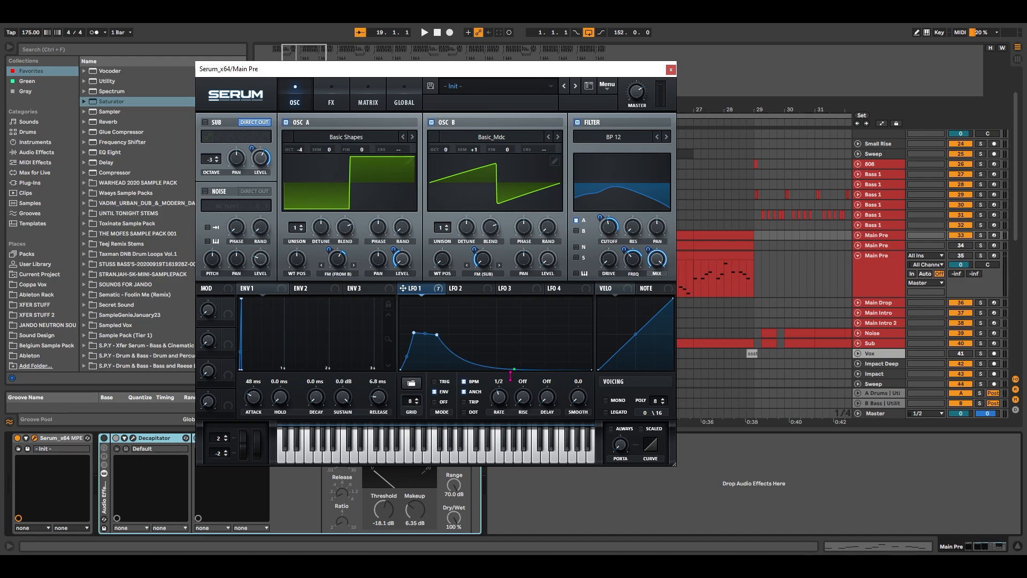
drag(436, 335, 432, 335)
click(612, 429)
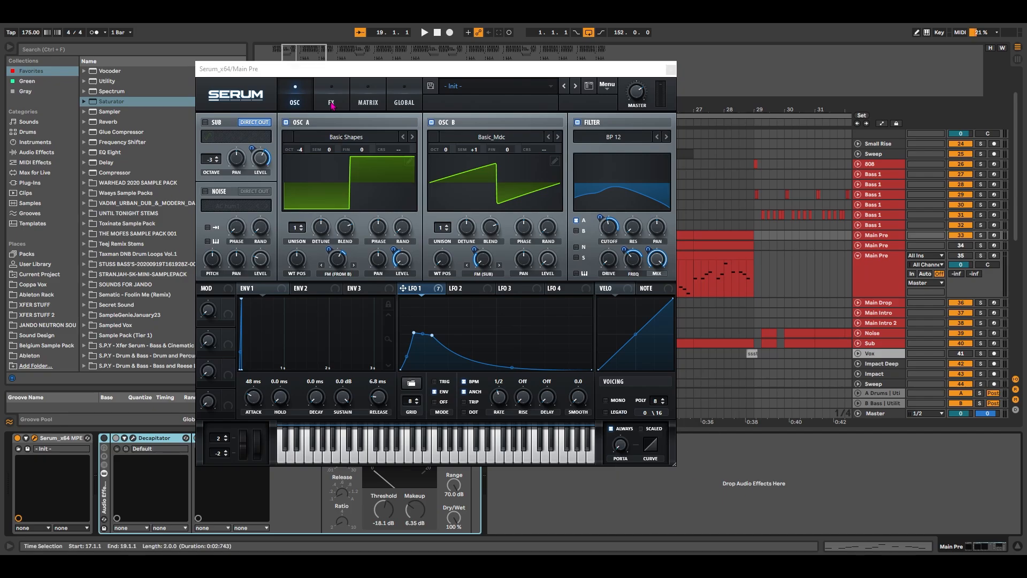
Enable the Hyper/Dimension, Filter, Distortion and EQ effects, moving the Filter ahead of the Distortion in the chain
click(348, 85)
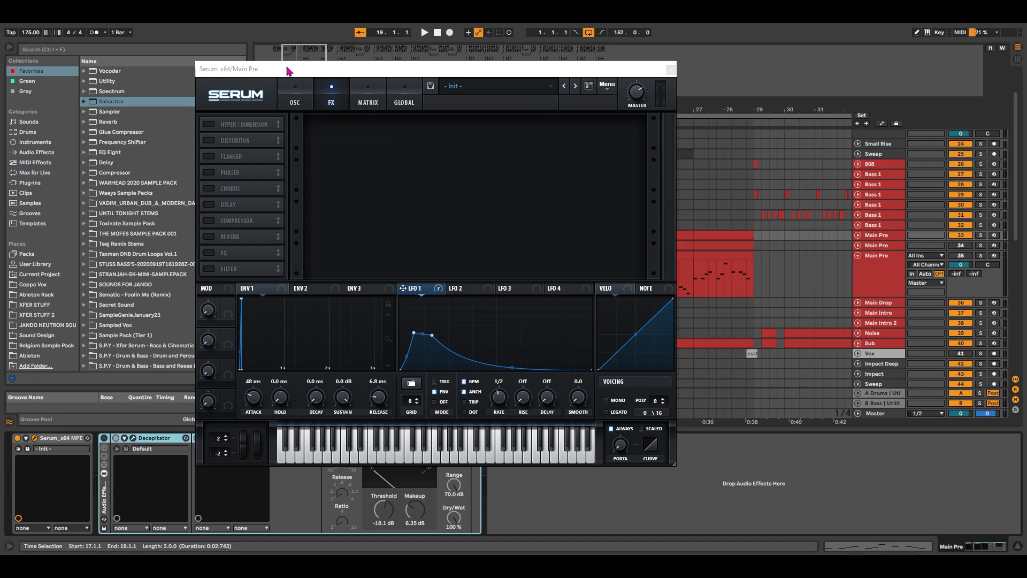
click(210, 125)
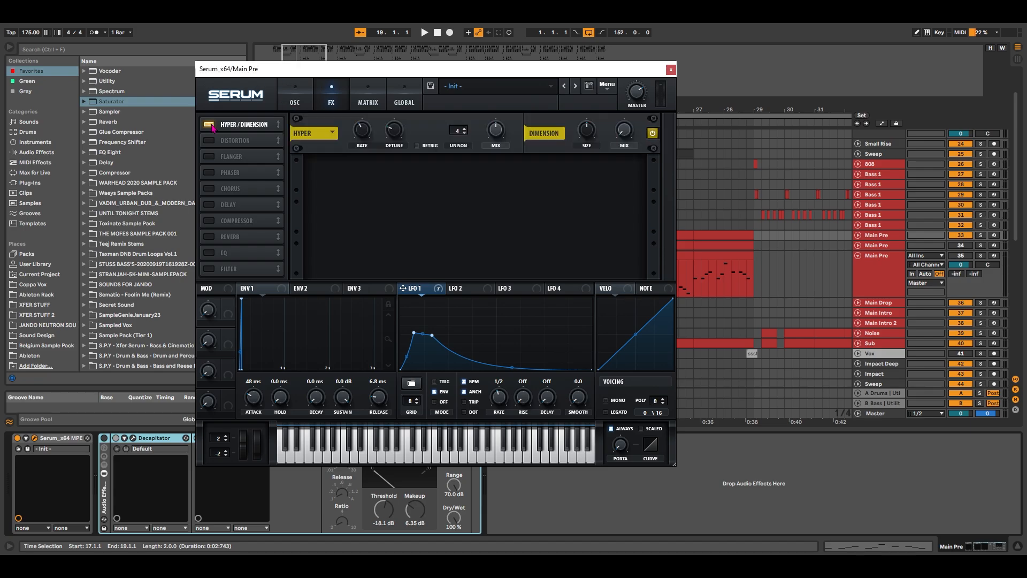
click(210, 269)
drag(225, 269, 231, 162)
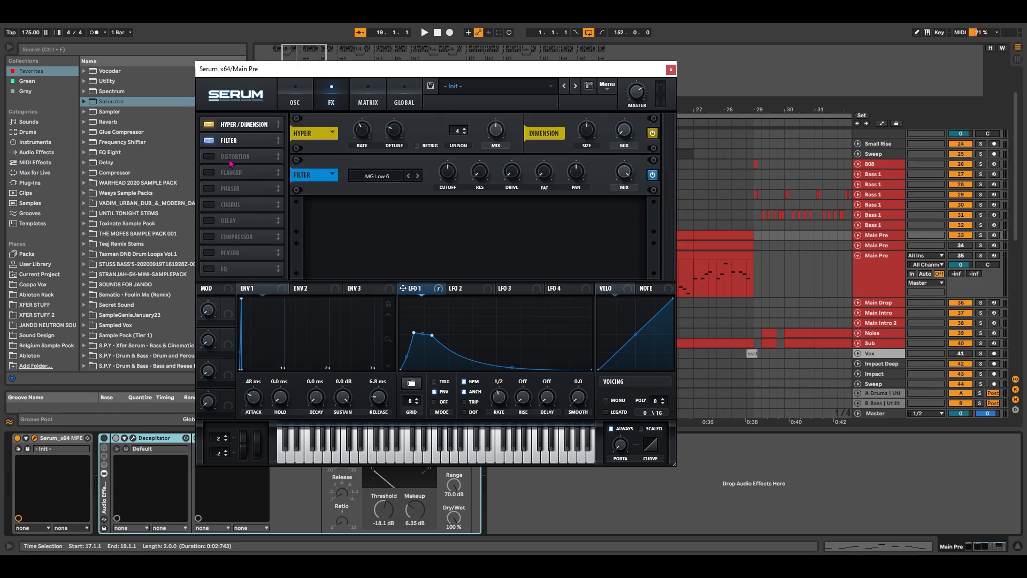
click(213, 157)
click(212, 269)
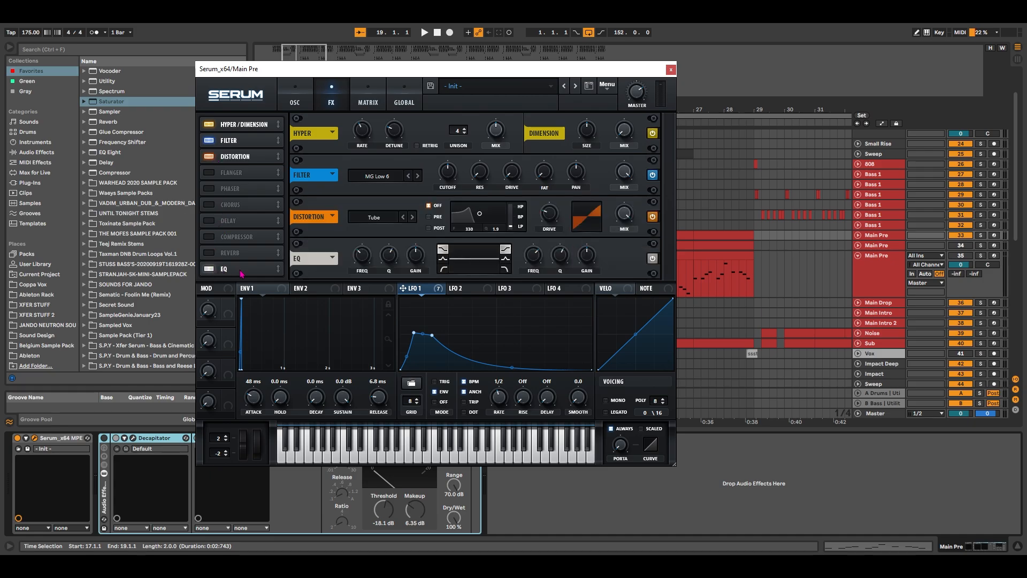
Move the EQ directly after the Distortion, enable the Compressor and place it right after the EQ in the effects chain
drag(242, 273, 243, 173)
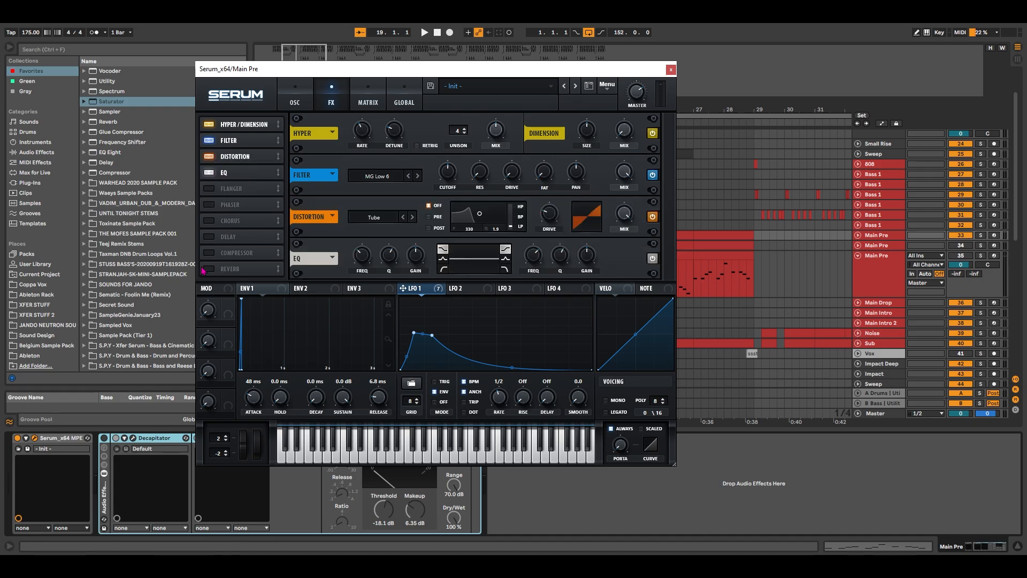
click(209, 253)
drag(241, 253, 242, 189)
scroll(263, 218, up, 2)
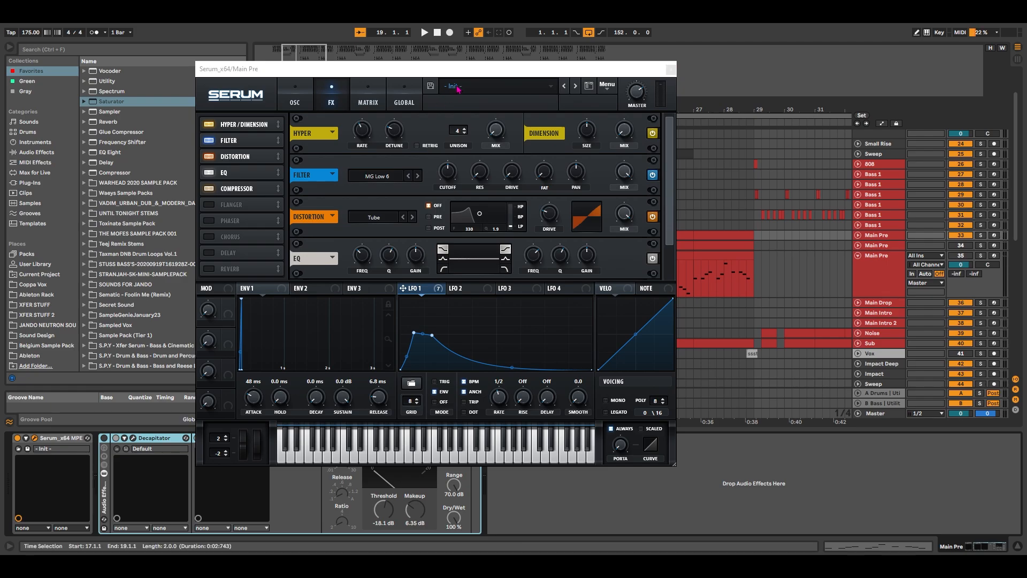
Assign macro 4 to the Dimension mix and name the macro WIDTH
drag(592, 160, 592, 159)
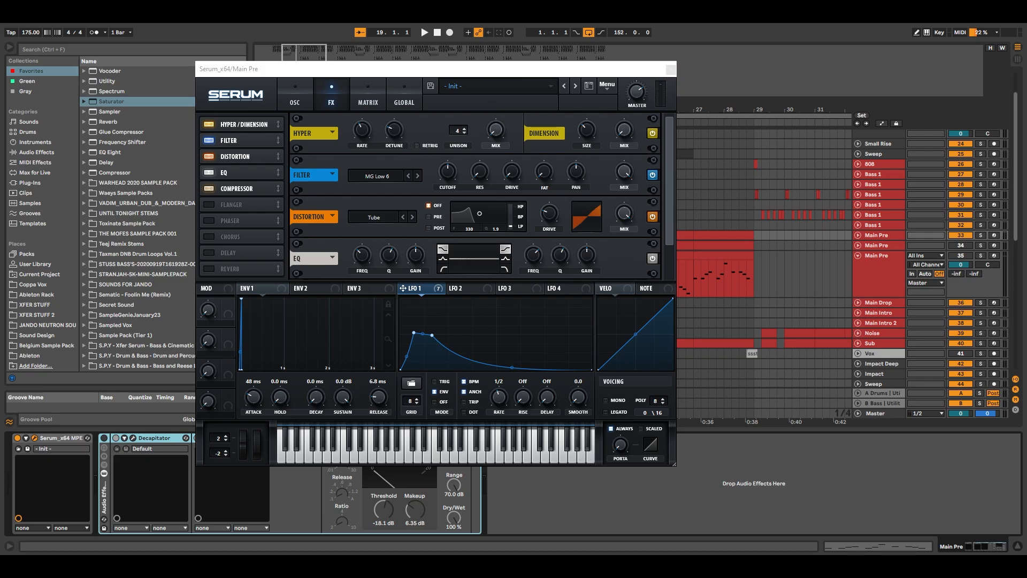
click(626, 130)
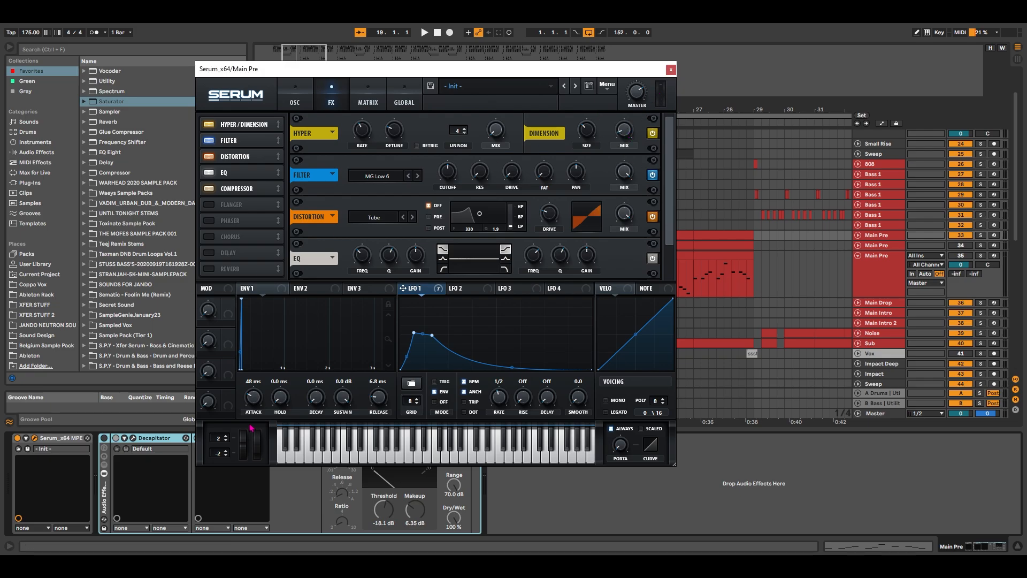
drag(228, 396, 625, 132)
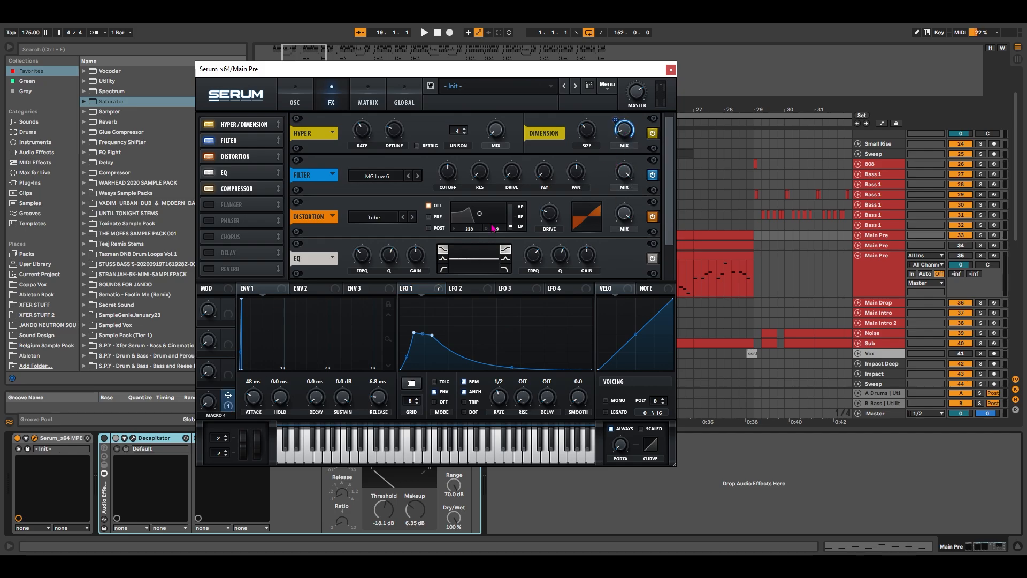
double_click(224, 416)
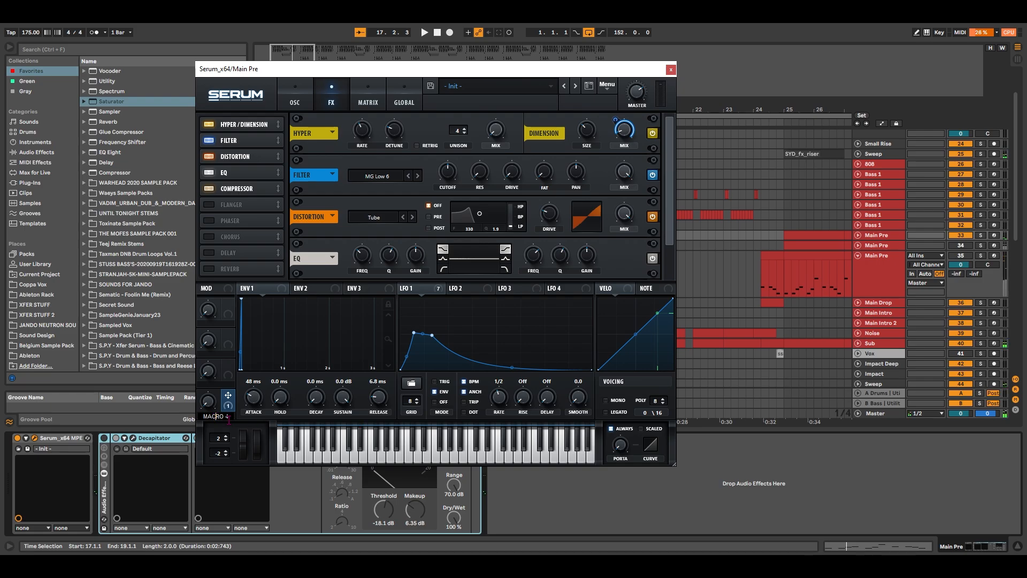
text(WIDTH)
key(Return)
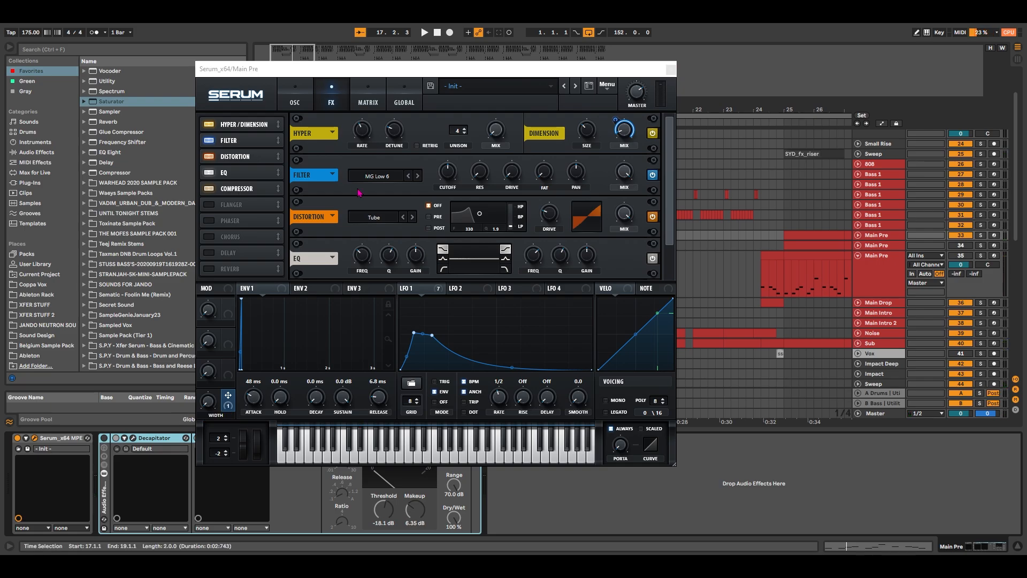
Change the effects filter type to the Flg H6+ flanger
click(386, 177)
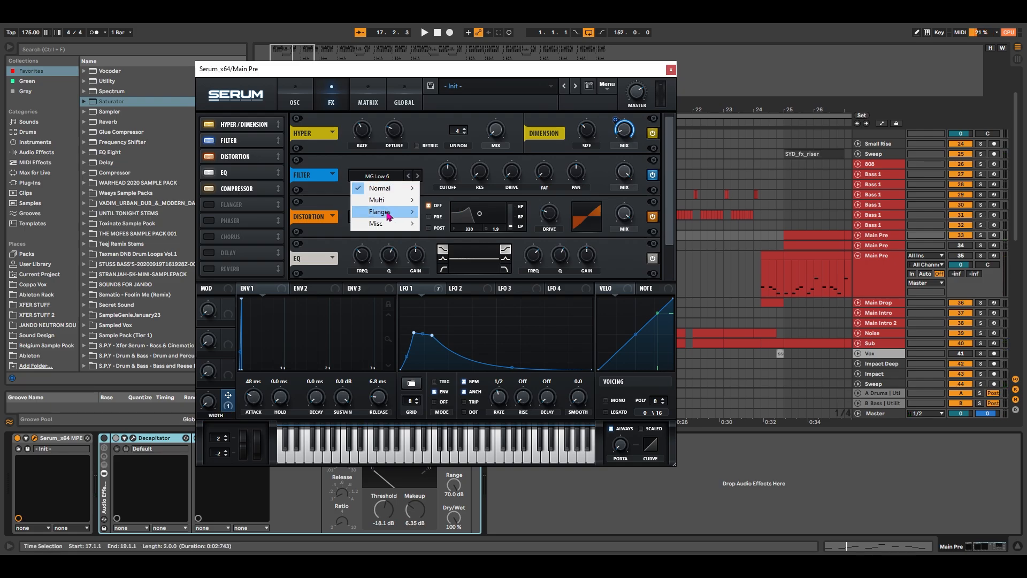
mouse_move(388, 214)
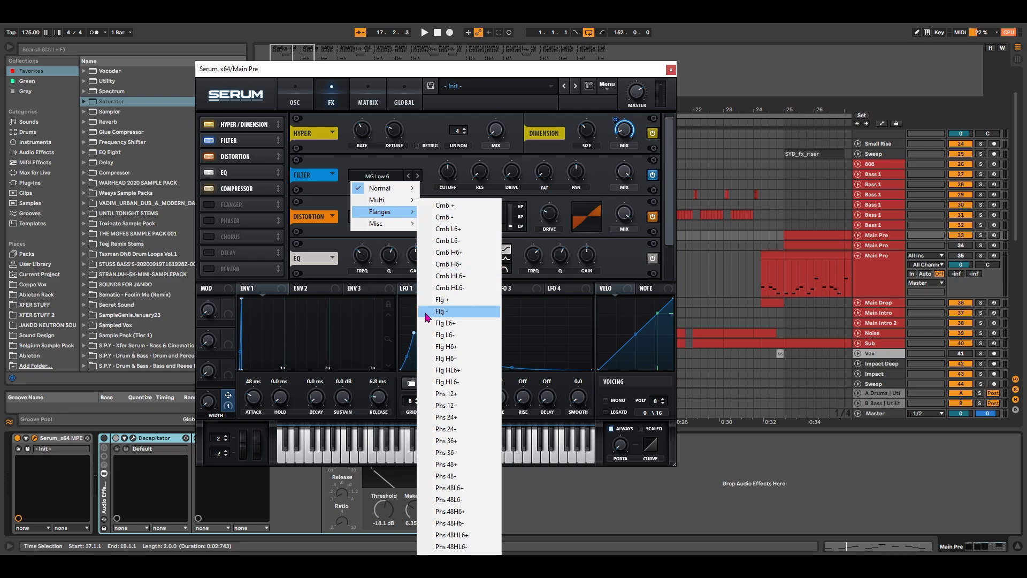
click(431, 346)
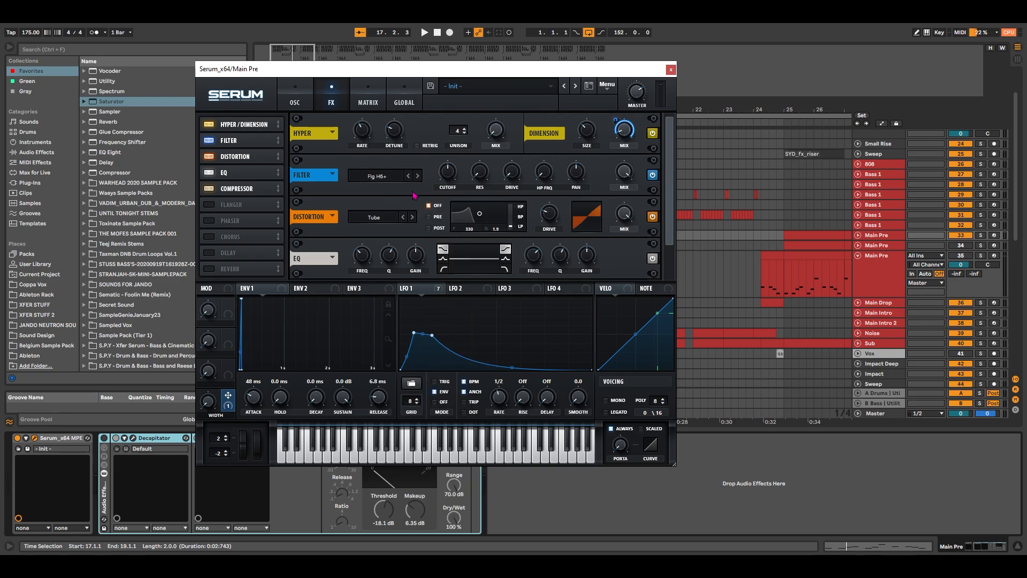
drag(447, 225, 447, 224)
click(772, 184)
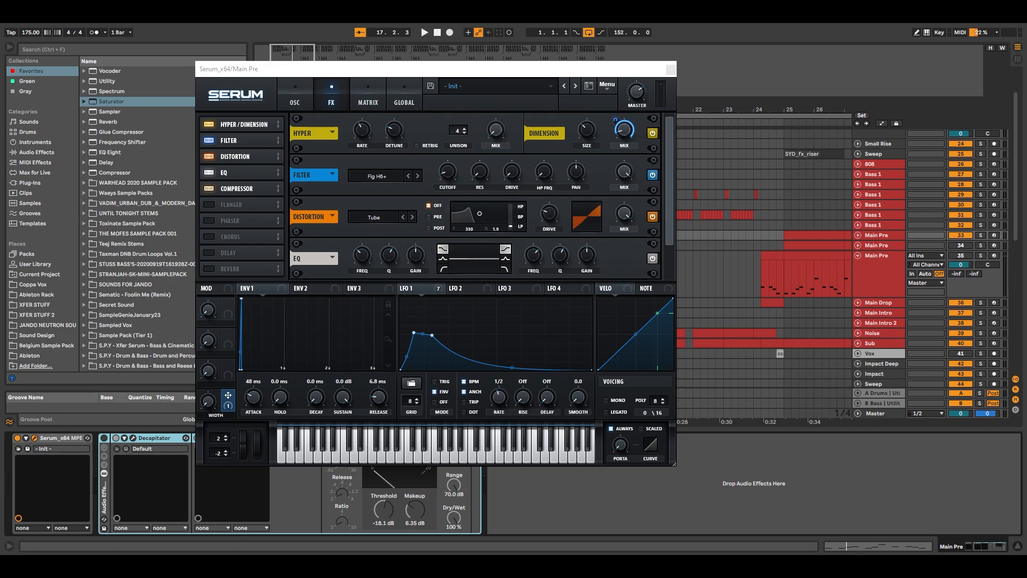
Set the effects filter's resonance to 46% and drive to 36%, adjust its high-pass frequency and turn its mix down
click(484, 169)
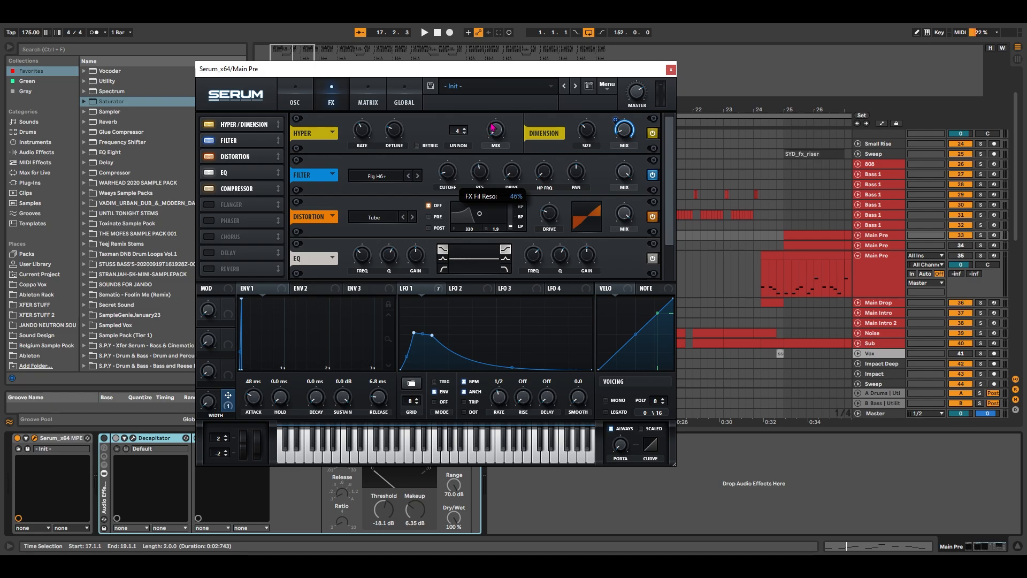
click(512, 171)
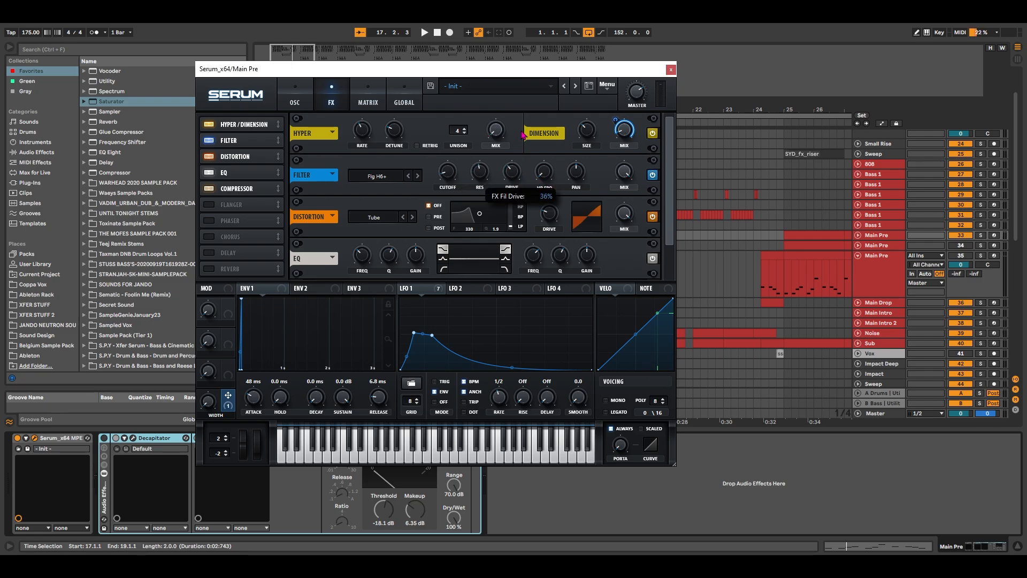
click(544, 172)
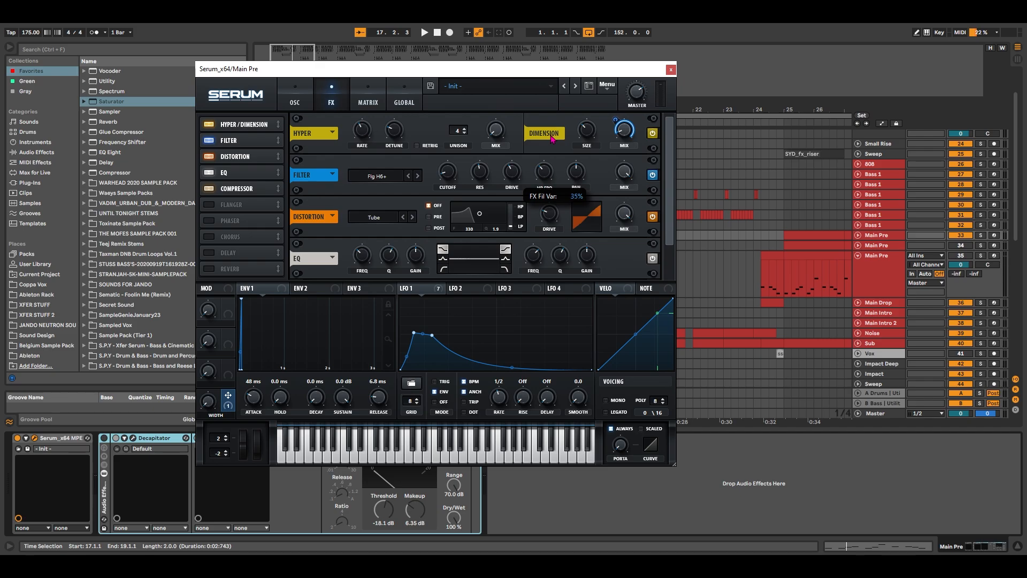
drag(552, 139, 552, 147)
drag(624, 171, 604, 261)
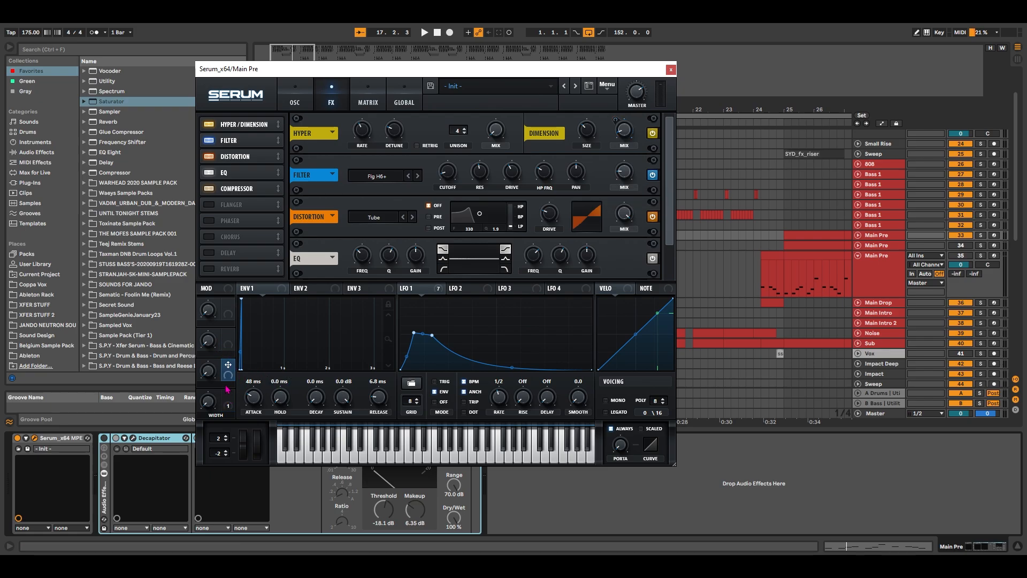
Assign macro 3 to the effects filter's cutoff and mix, and modulate the distortion drive with LFO 1
drag(228, 368, 448, 172)
drag(228, 368, 624, 172)
mouse_move(557, 241)
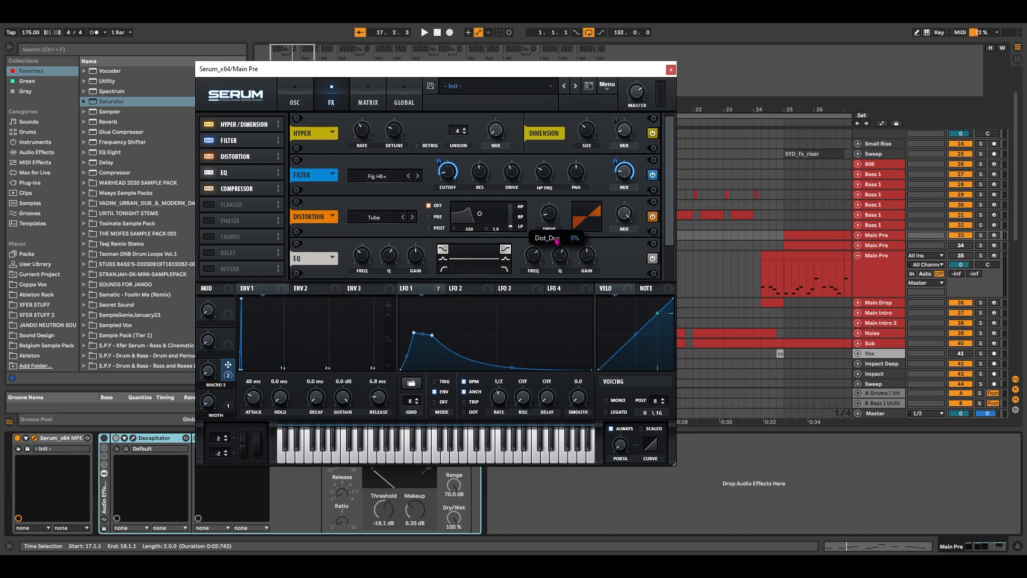
drag(557, 241, 556, 242)
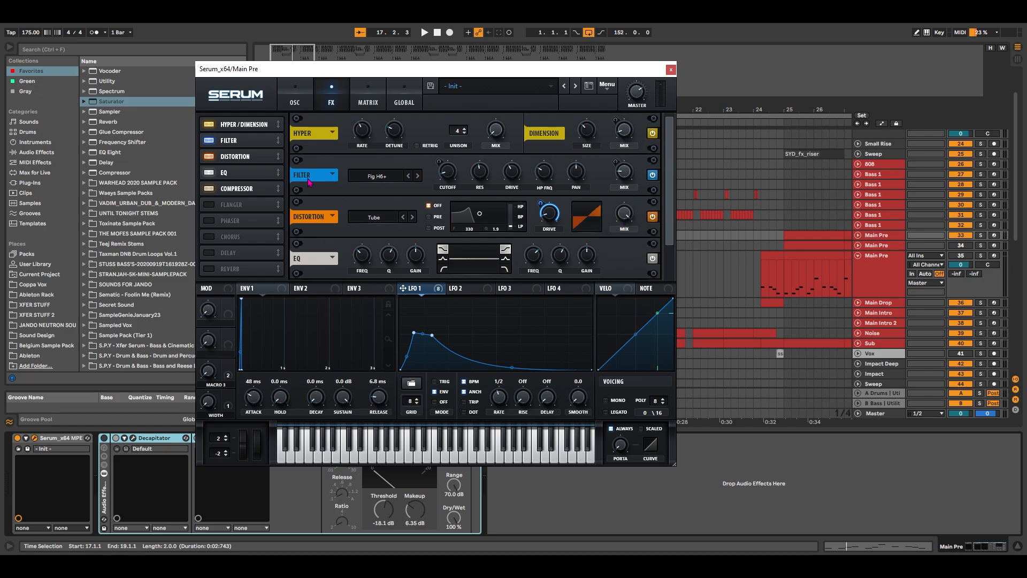
Switch the EQ's low band to a low-cut shape at 210 Hz and lower its Q to flatten the resonant bump
scroll(668, 221, down, 1)
scroll(667, 220, down, 3)
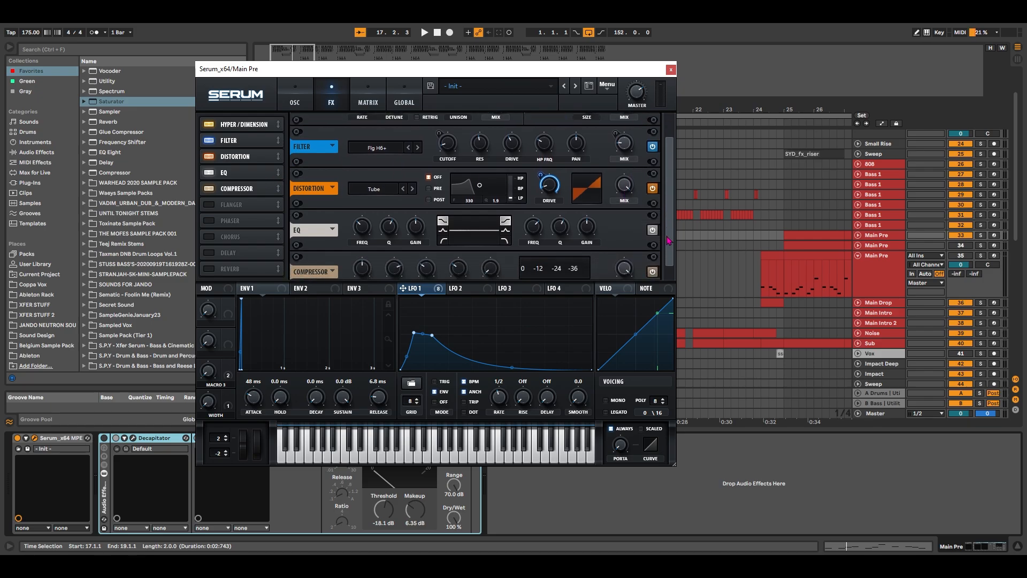
click(443, 237)
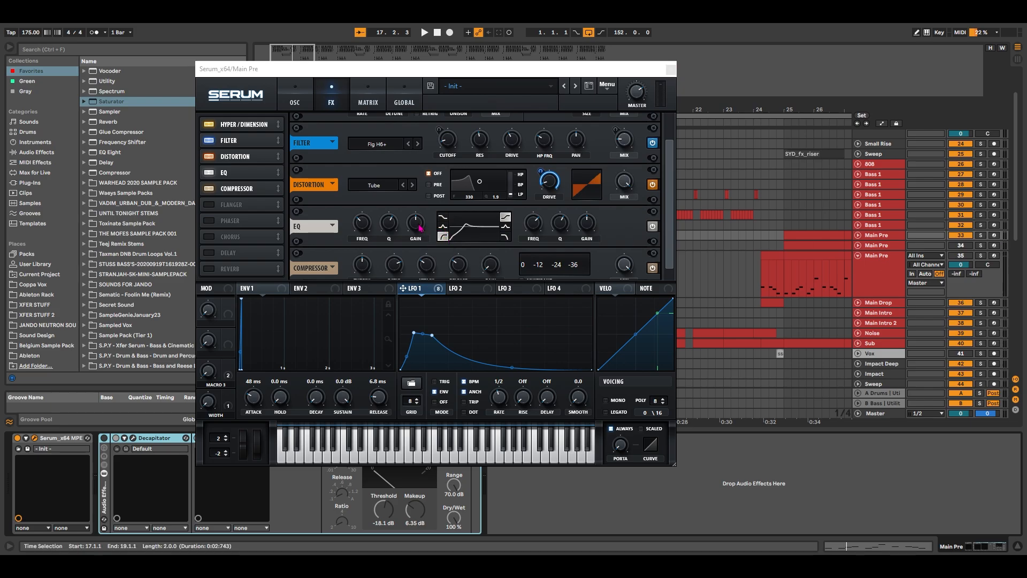
mouse_move(420, 239)
drag(421, 246, 421, 248)
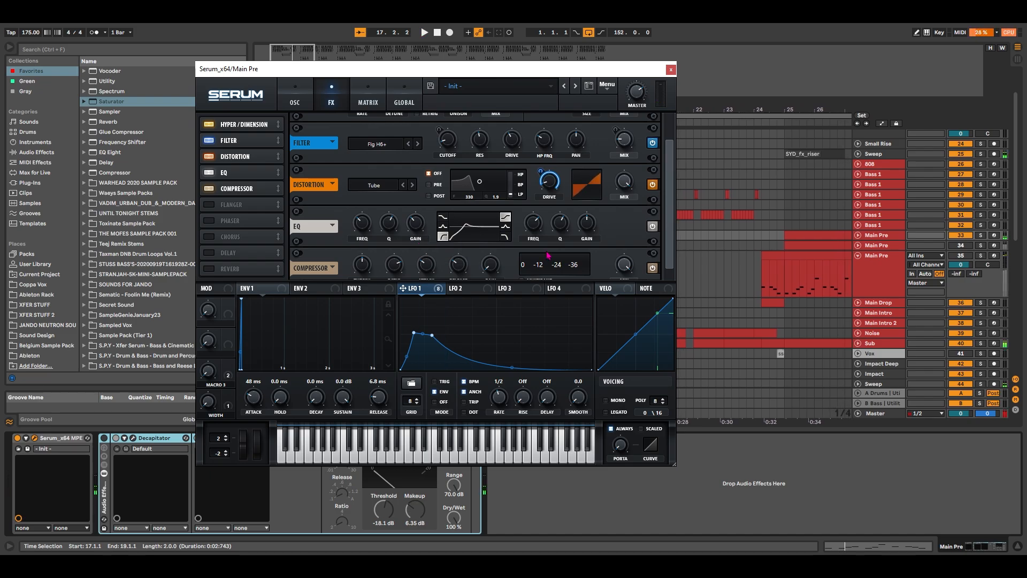
drag(382, 249, 382, 246)
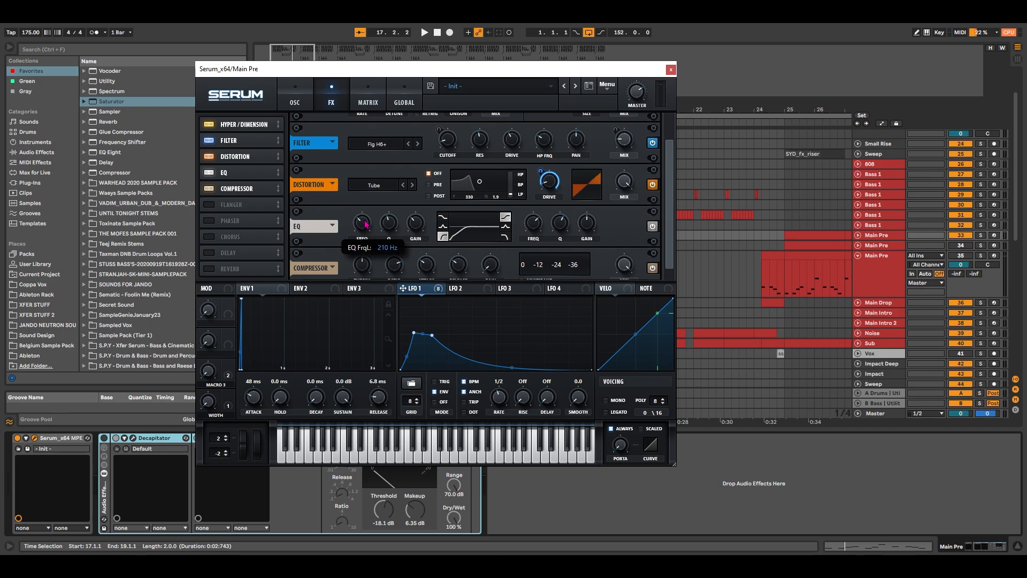
Tune the frequency of the EQ's high shelf and boost its gain
scroll(367, 222, down, 2)
scroll(366, 222, up, 2)
scroll(367, 221, down, 3)
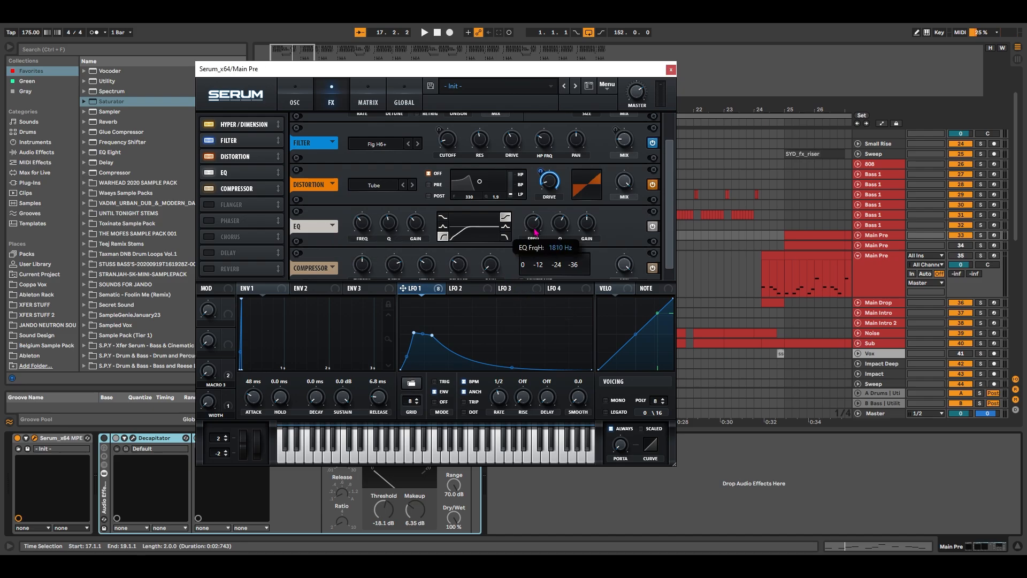
scroll(536, 236, up, 2)
scroll(536, 237, down, 1)
scroll(536, 238, up, 1)
scroll(536, 238, down, 1)
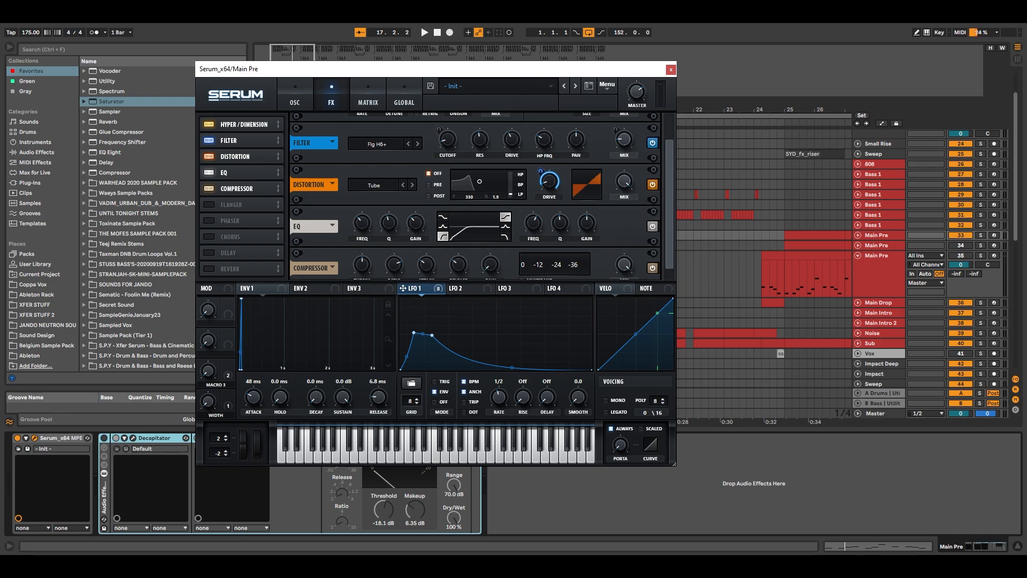
mouse_move(595, 218)
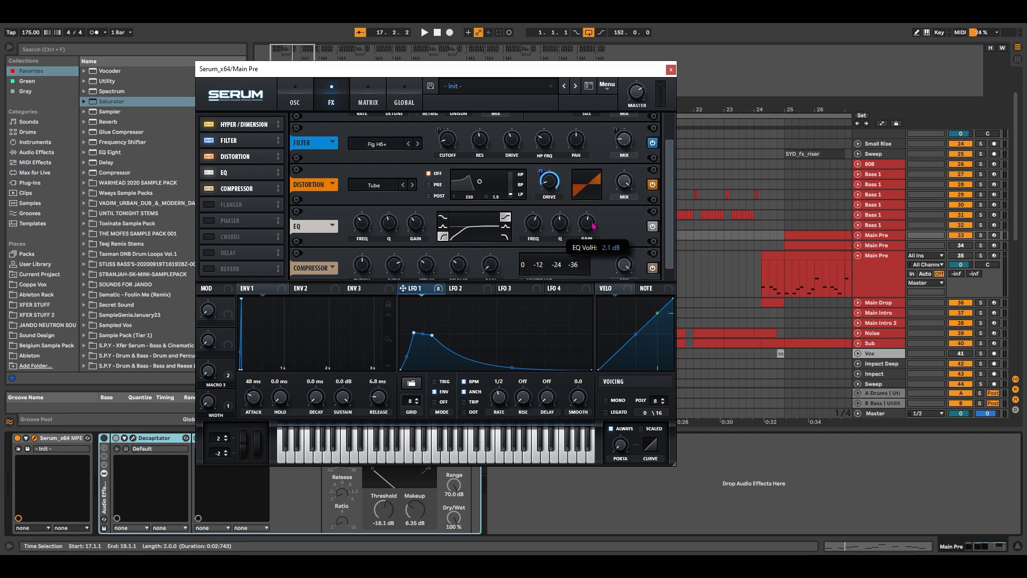
Raise the Compressor's gain to 22.1 dB
scroll(473, 274, down, 1)
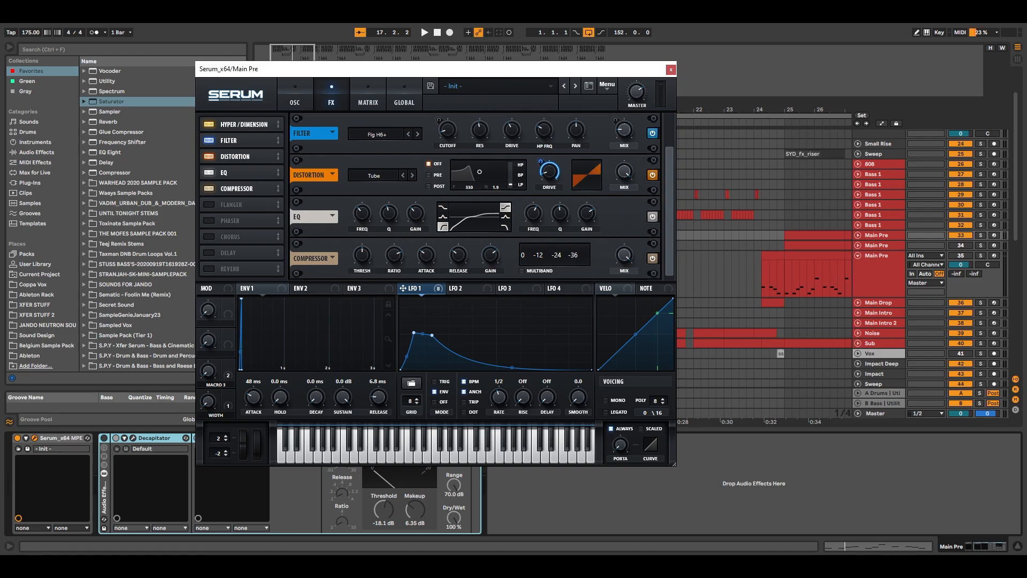
scroll(487, 273, down, 2)
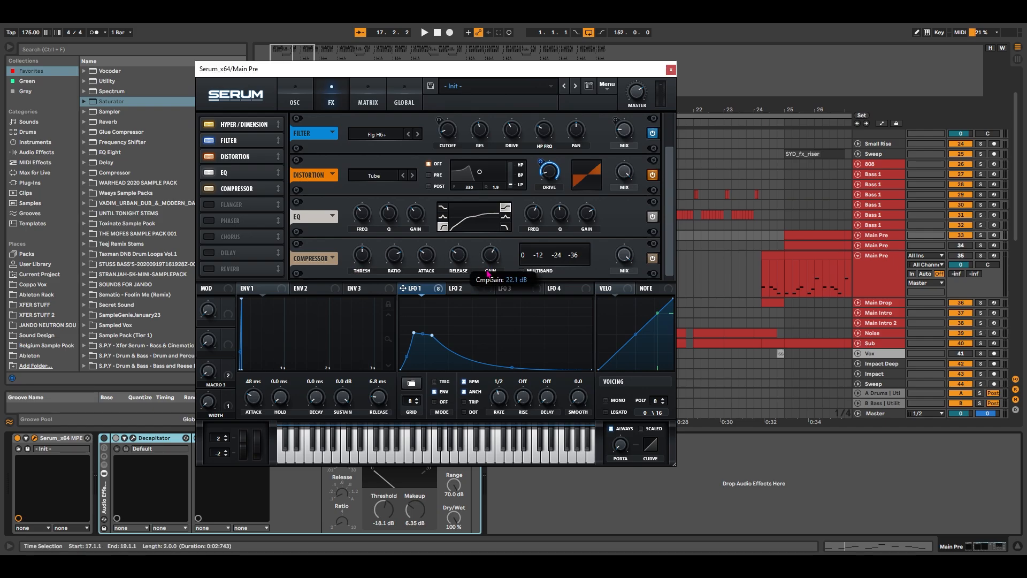
scroll(488, 273, down, 1)
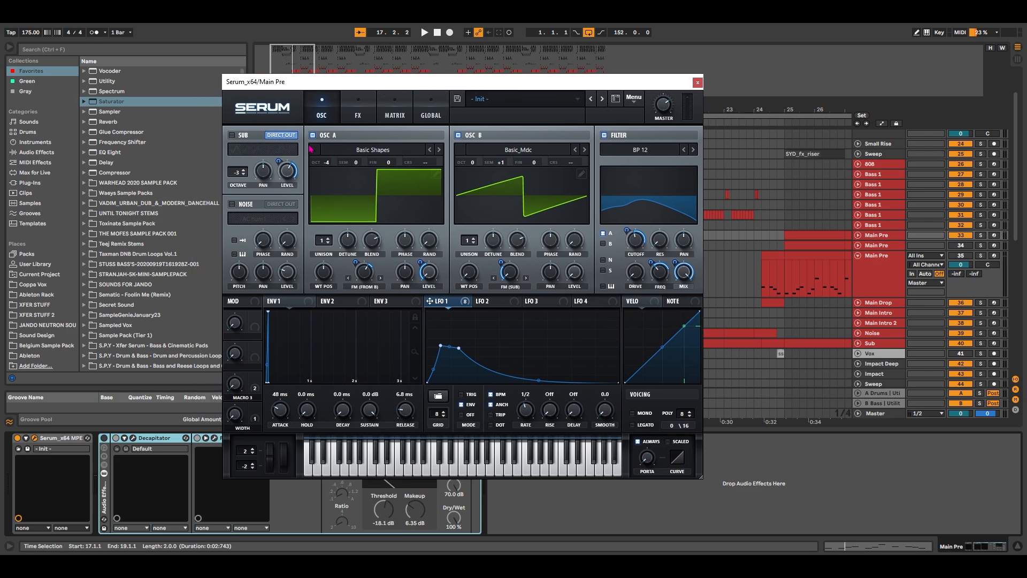
Assign macro 2 to oscillator A's FM (From B) and oscillator B's FM (Sub) amounts
mouse_move(256, 357)
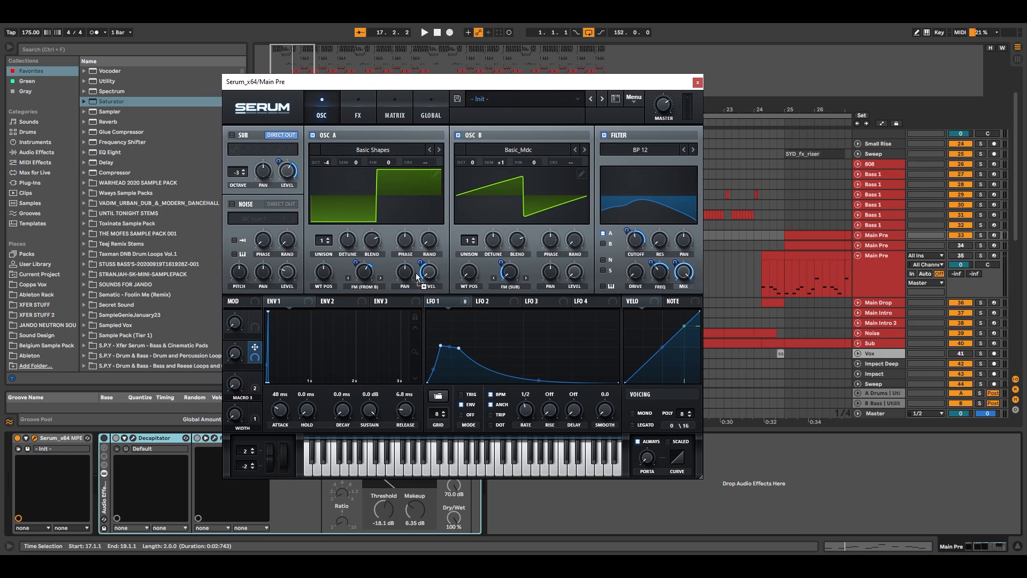
drag(255, 356, 366, 274)
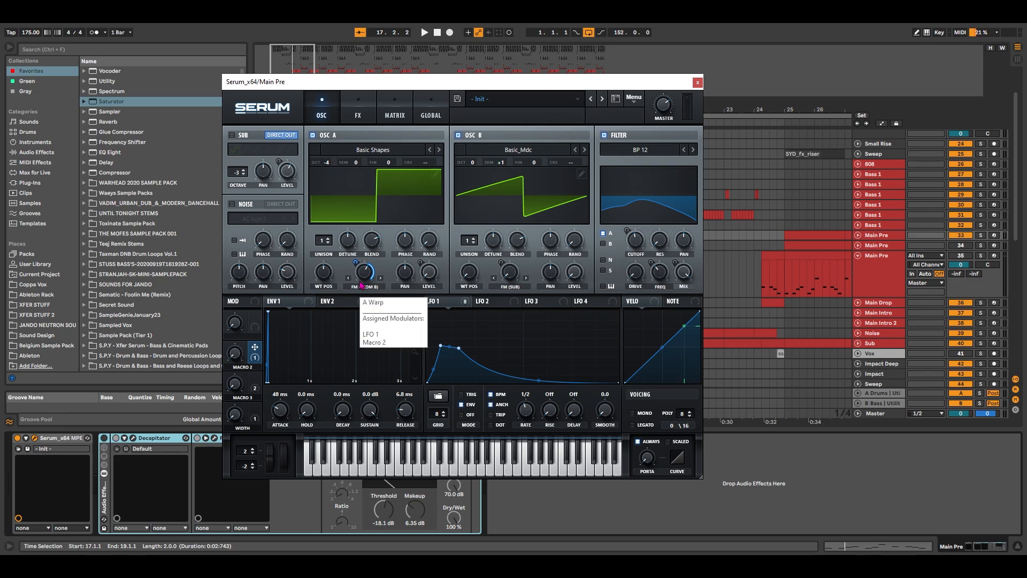
drag(354, 263, 355, 277)
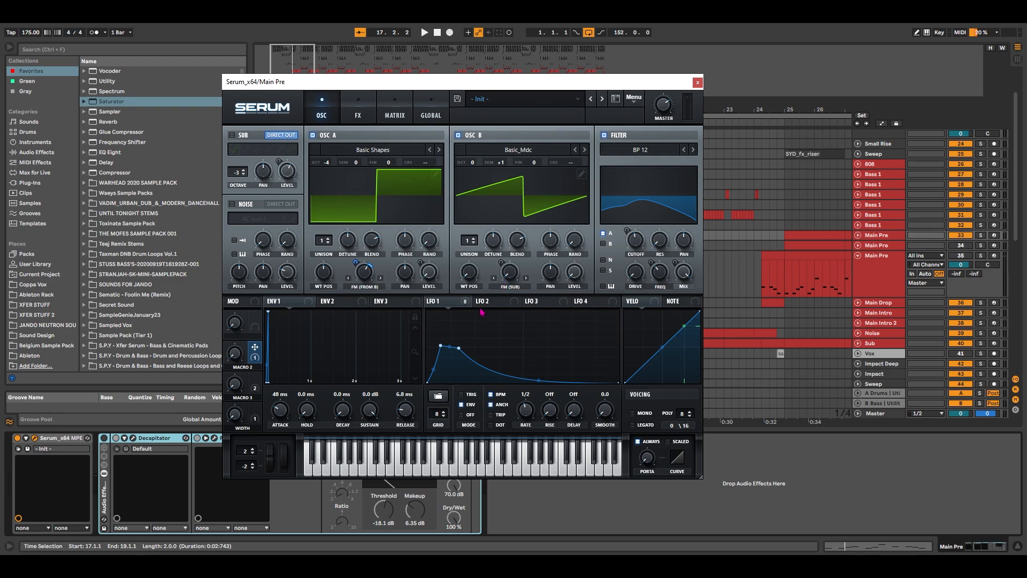
drag(252, 357, 493, 303)
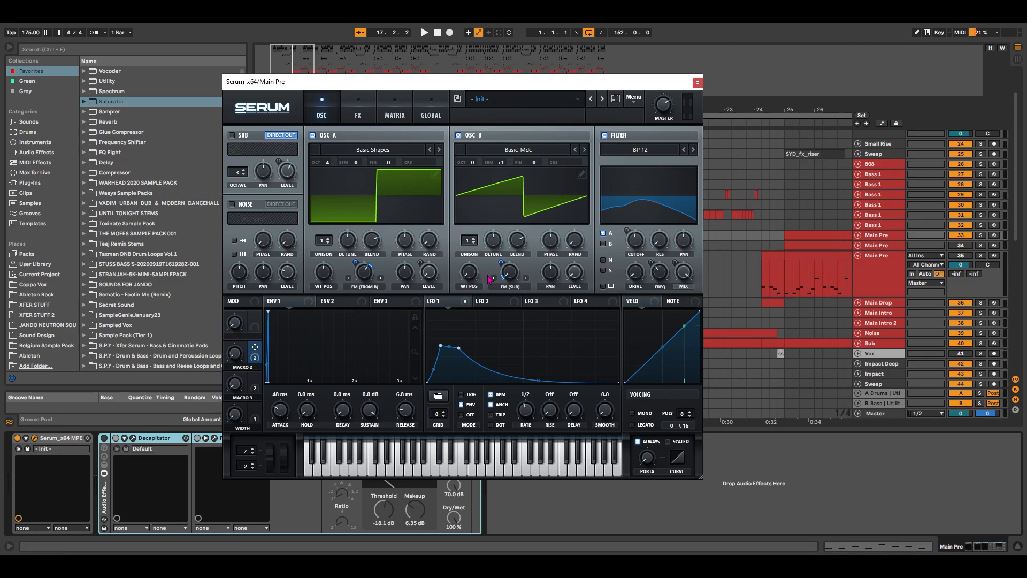
Close Serum and turn on the Main Pre track's audio effect rack
click(698, 82)
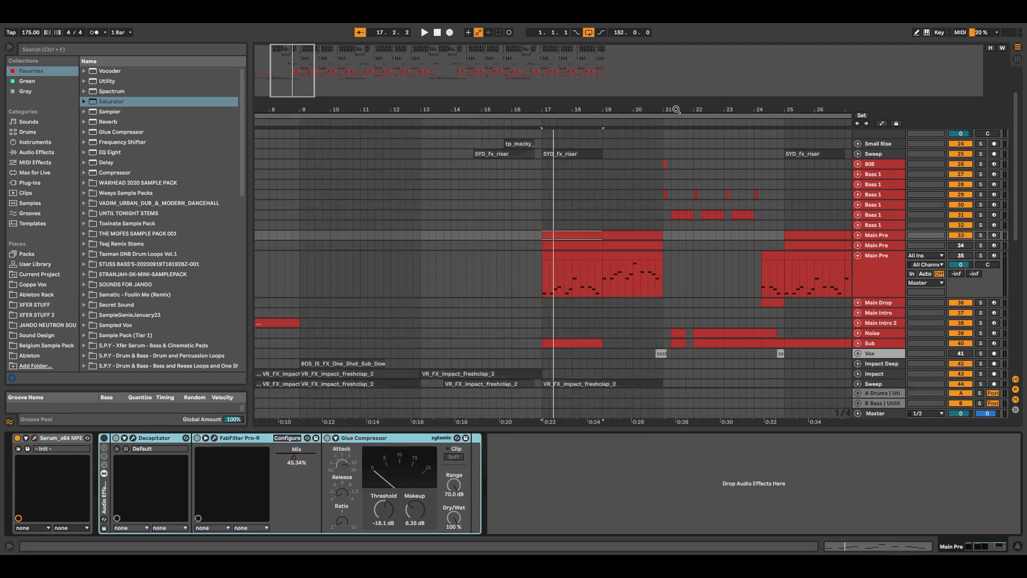
click(240, 440)
click(103, 438)
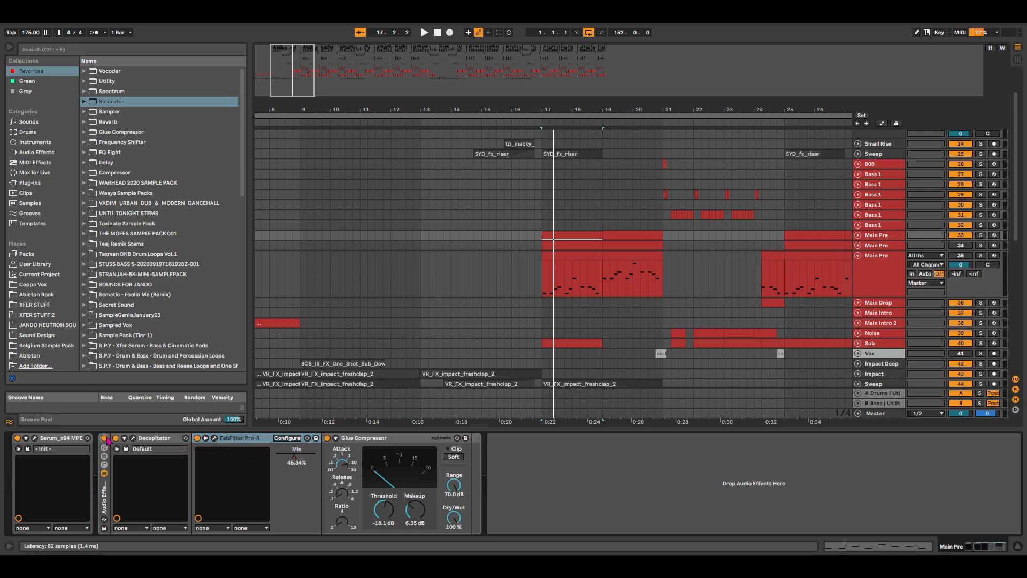
Examine the settings of the rack's Decapitator saturation and FabFilter Pro-R reverb
click(133, 438)
drag(426, 177, 436, 143)
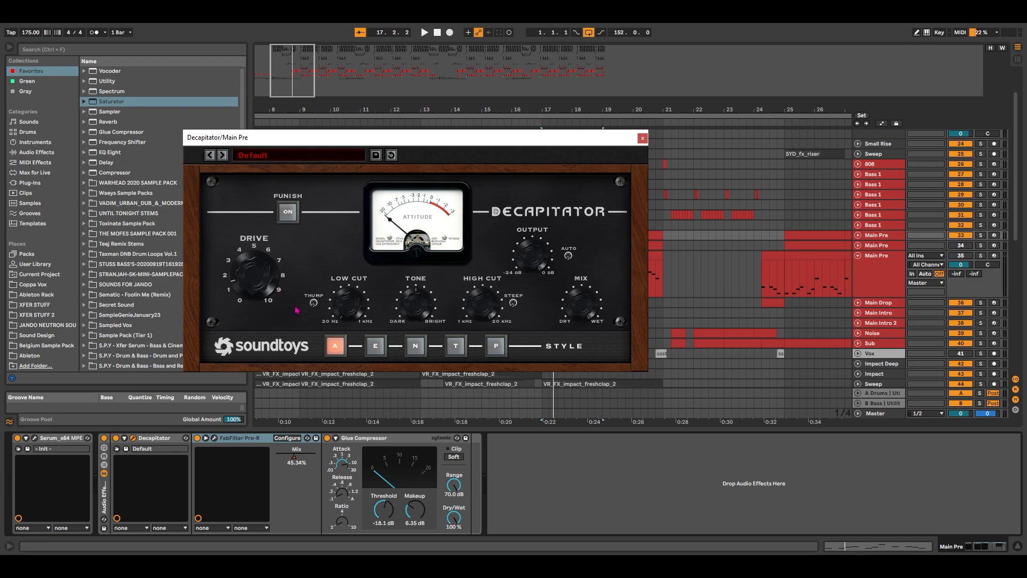
click(643, 138)
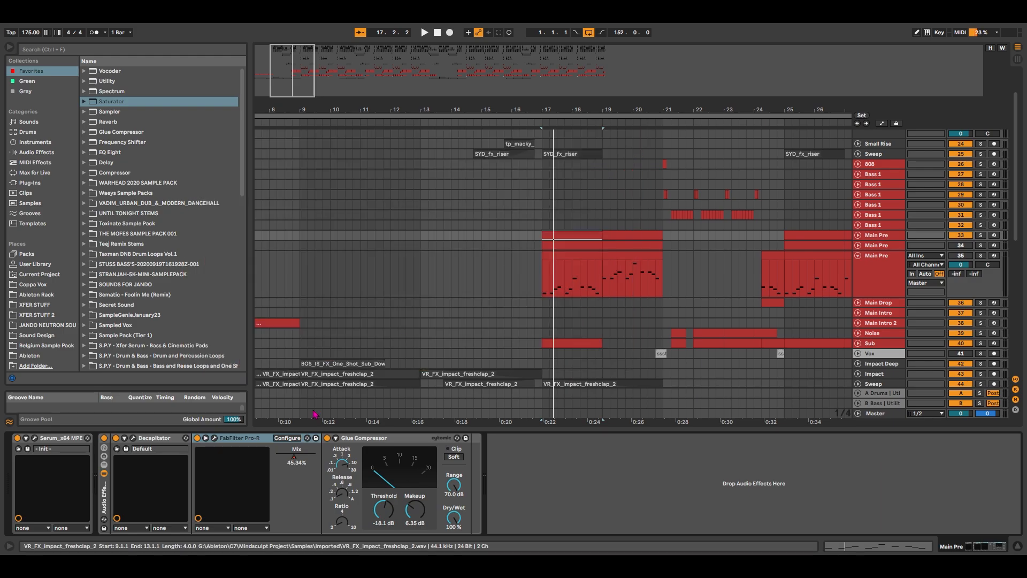
click(215, 439)
drag(413, 88, 498, 93)
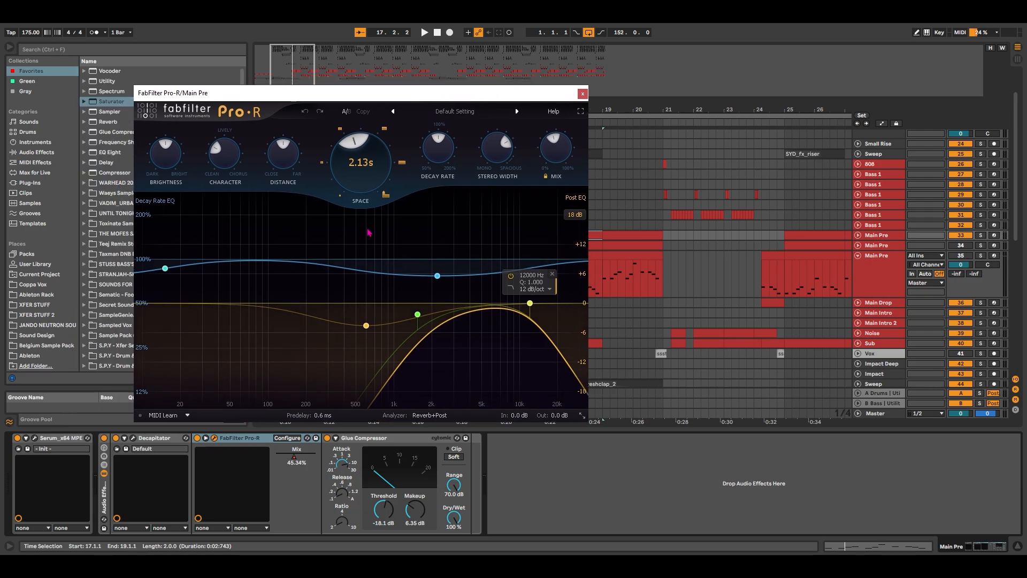
Select the Glue Compressor and audition the soloed Main Pre part through the effect rack
click(389, 438)
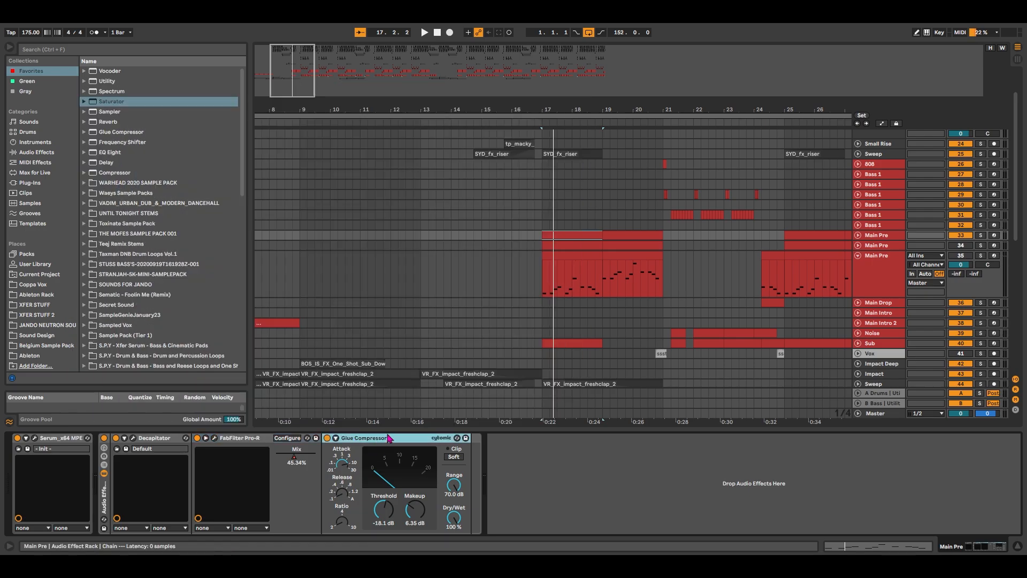
key(space)
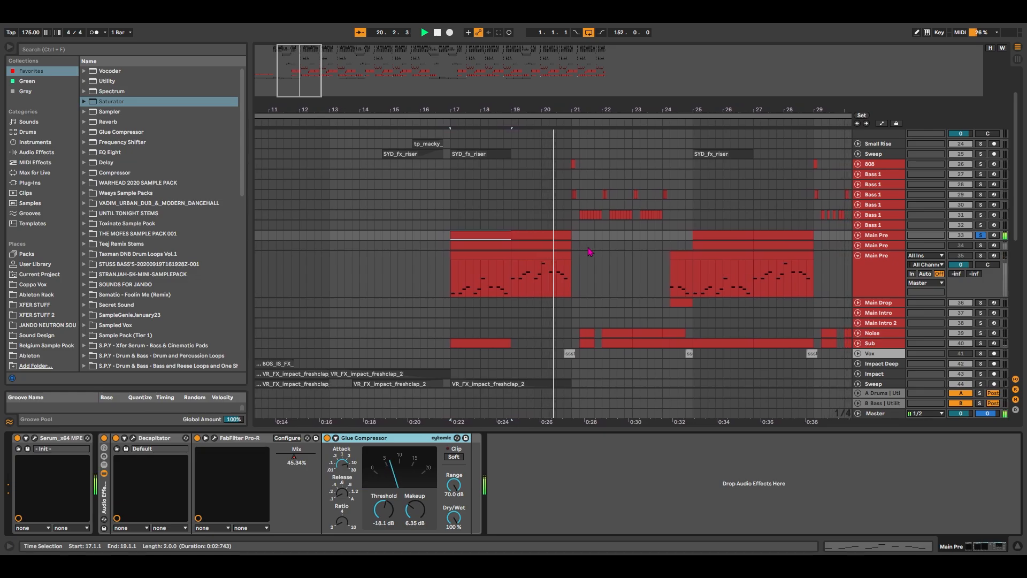
key(space)
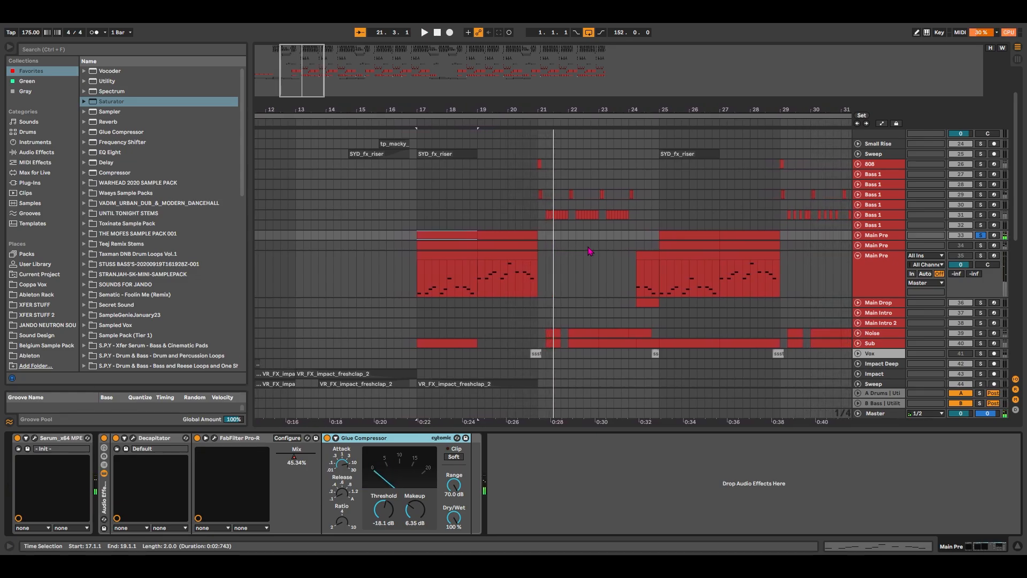